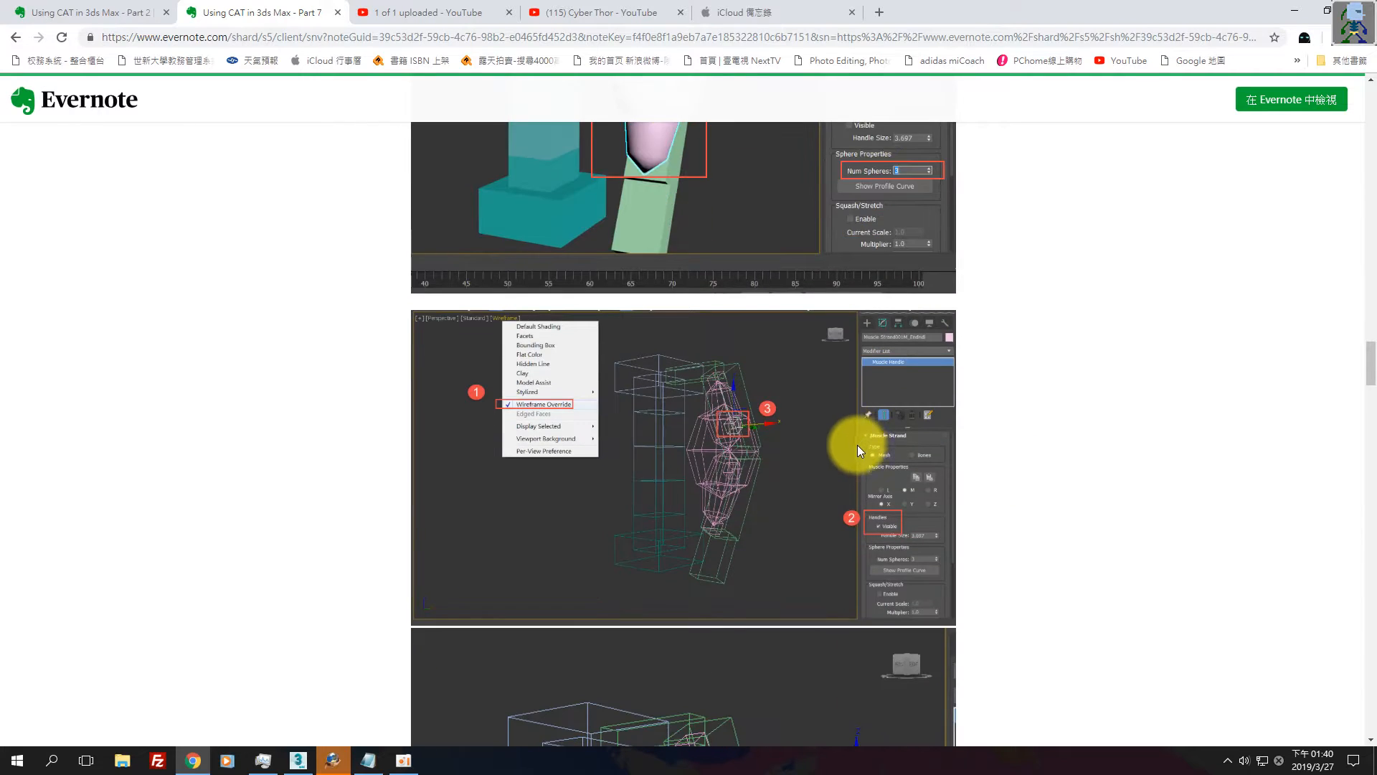
Review the Evernote screenshots on the muscle profile curve and sphere count, and switch to 3ds Max.
{"action": "scroll", "coordinate": [858, 445], "scroll_direction": "down", "scroll_amount": 10}
{"action": "scroll", "coordinate": [857, 450], "scroll_direction": "down", "scroll_amount": 5}
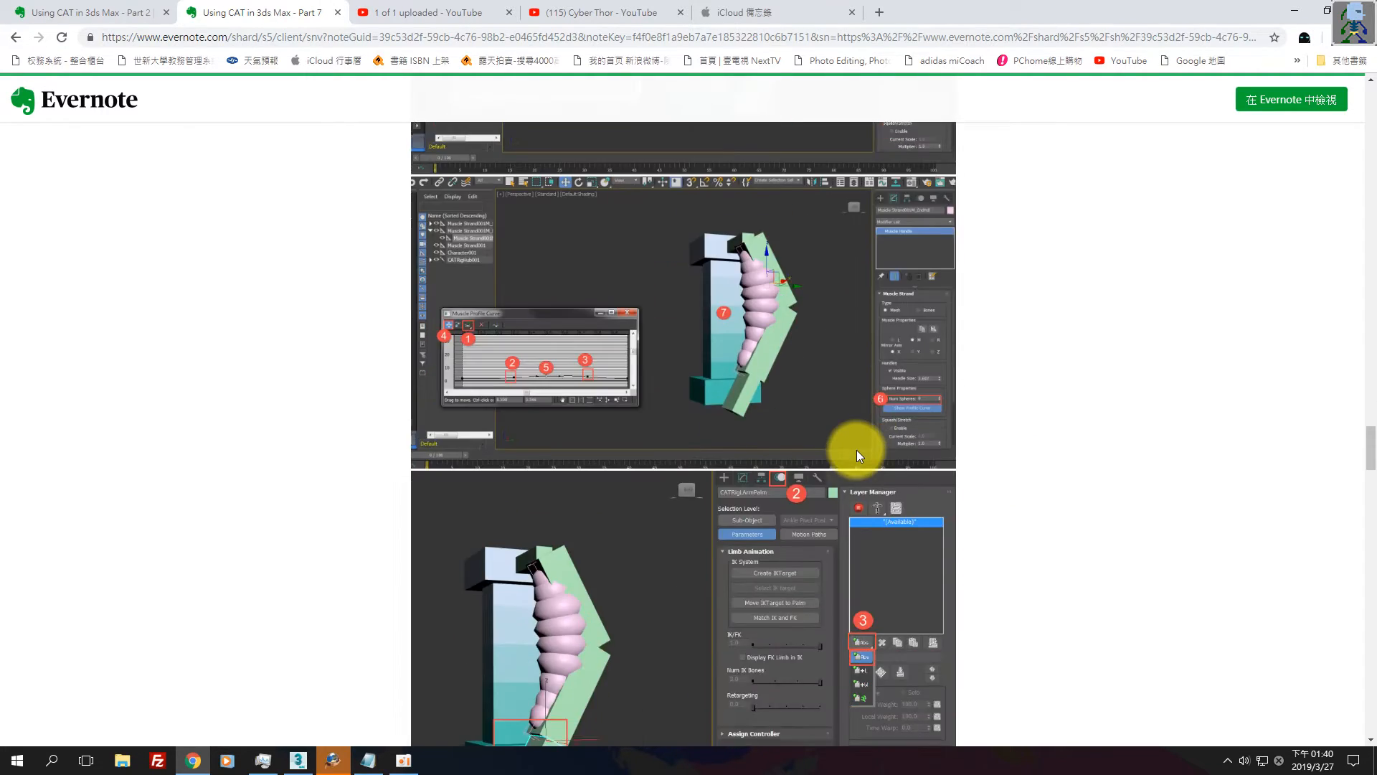
{"action": "scroll", "coordinate": [854, 396], "scroll_direction": "up", "scroll_amount": 4}
{"action": "left_click", "coordinate": [854, 396]}
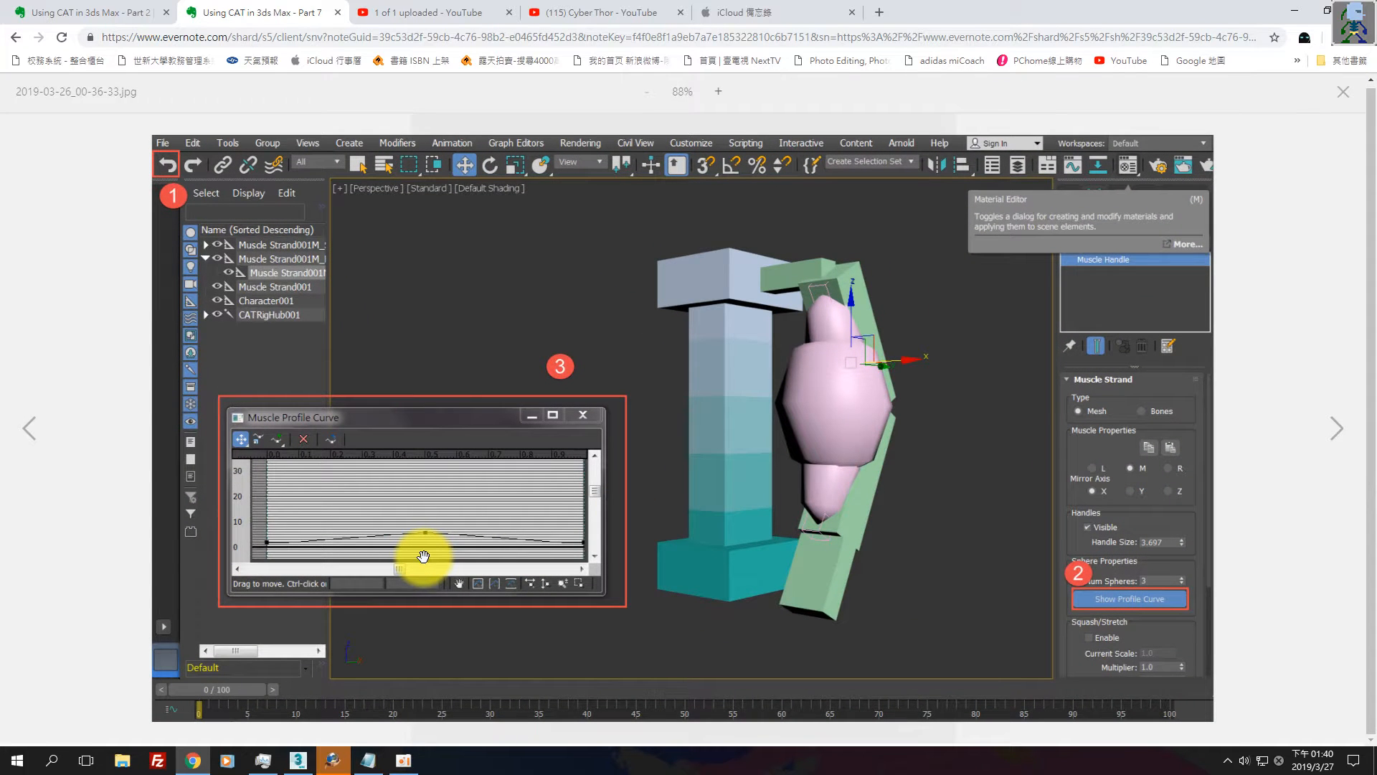
{"action": "key", "text": "Right"}
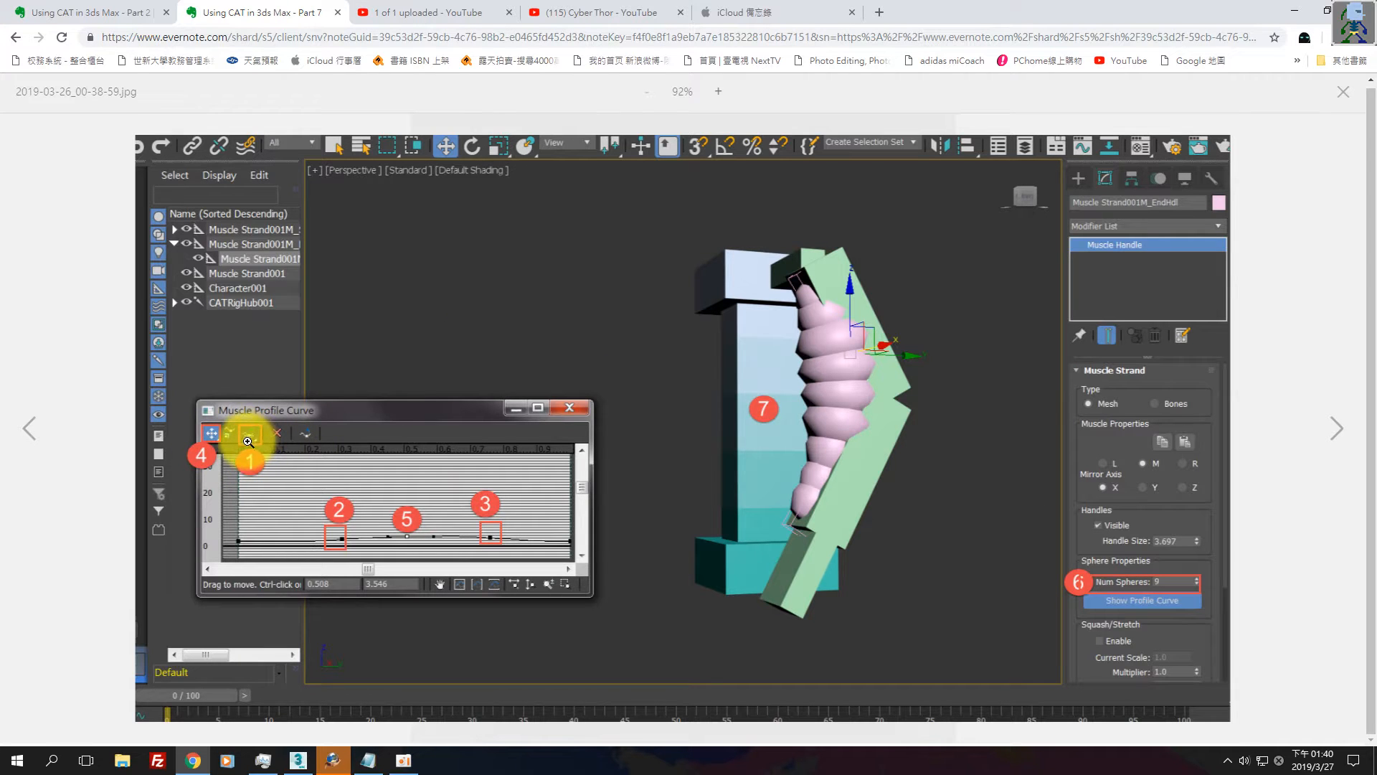
{"action": "key", "text": "alt+Tab"}
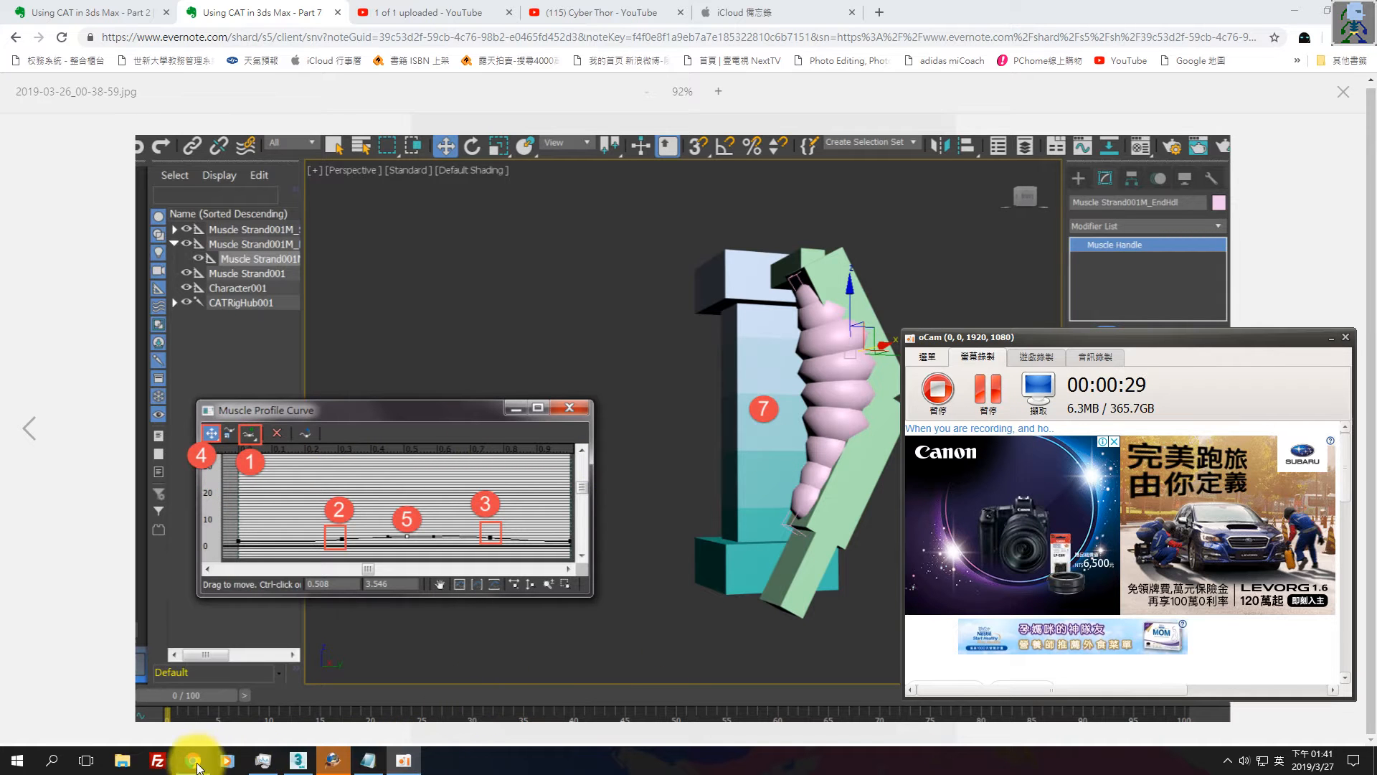
{"action": "left_click", "coordinate": [298, 761]}
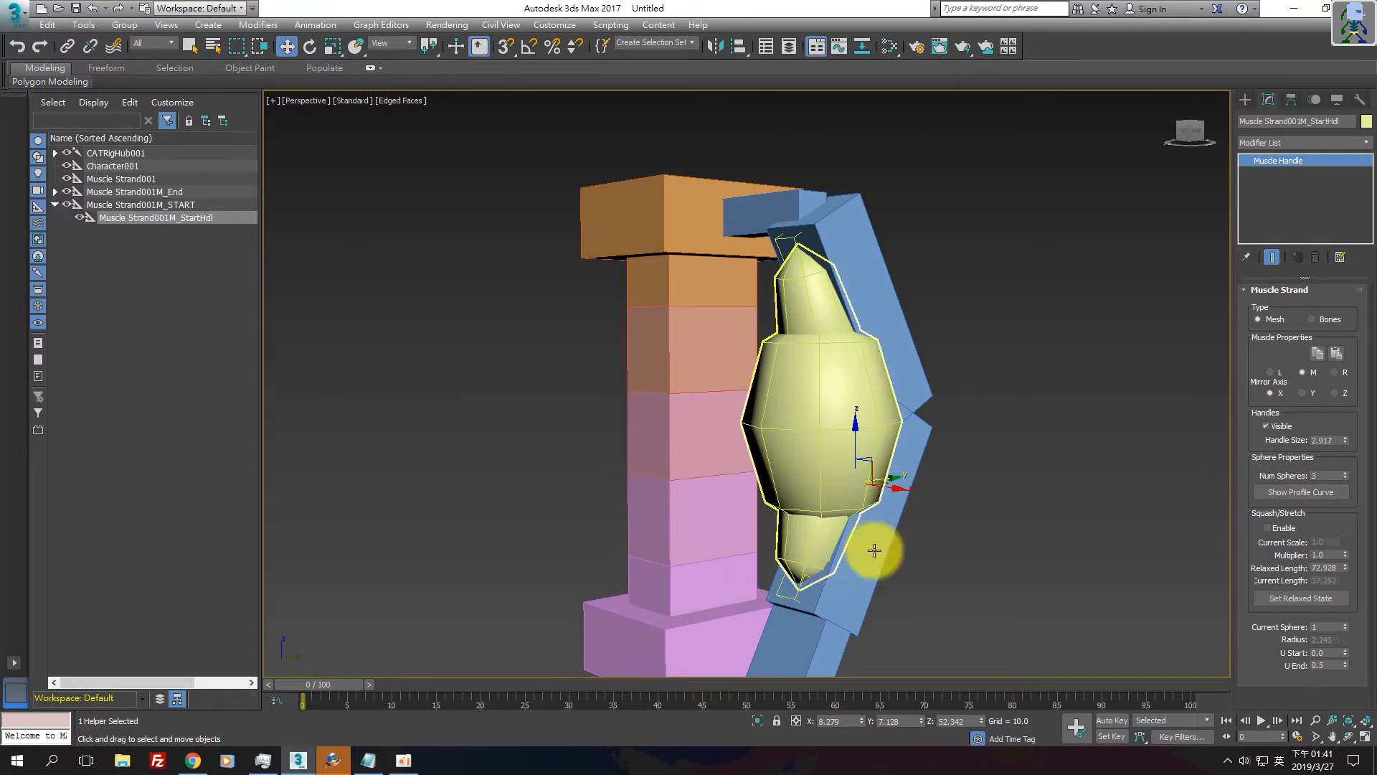
Show the muscle strand's profile curve beside the model and set the number of spheres to 7.
{"action": "left_click", "coordinate": [1318, 495]}
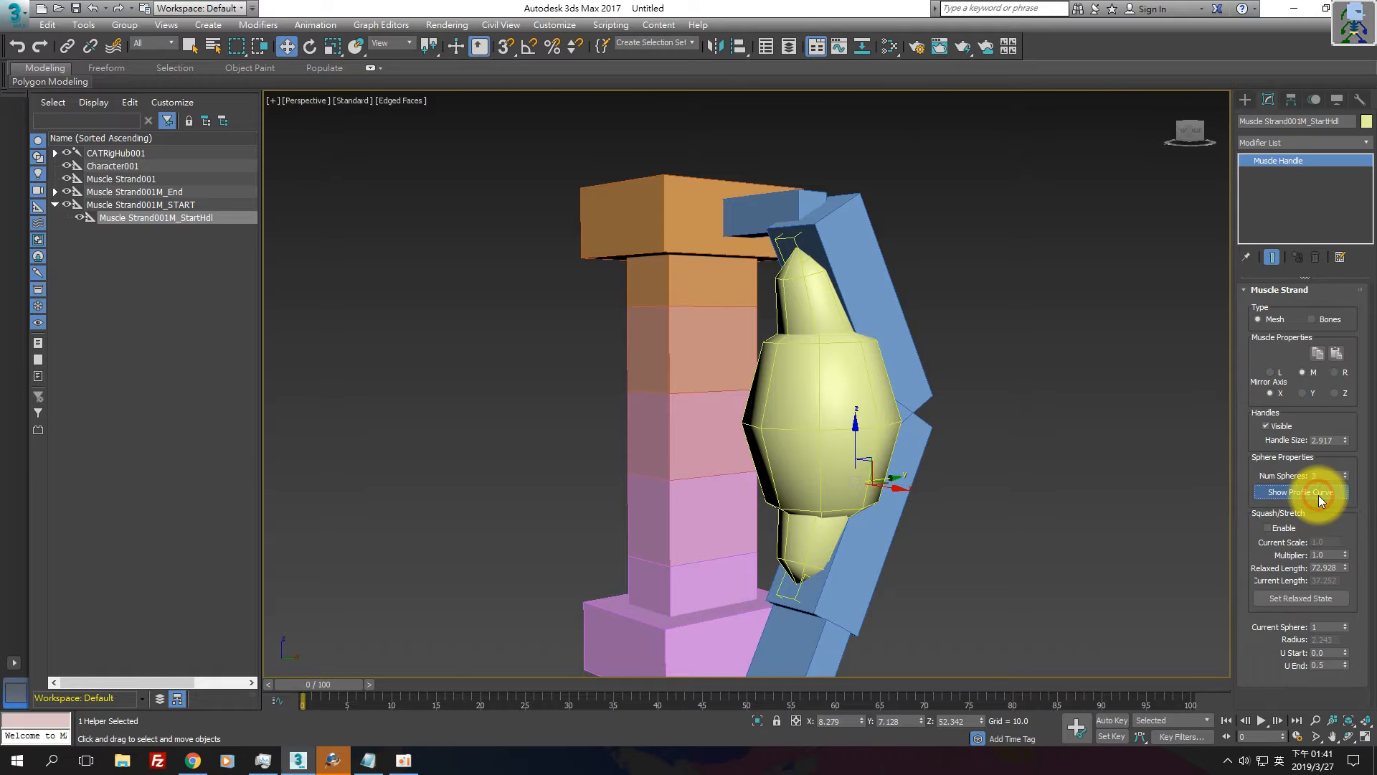
{"action": "left_click_drag", "start_coordinate": [494, 101], "coordinate": [342, 391]}
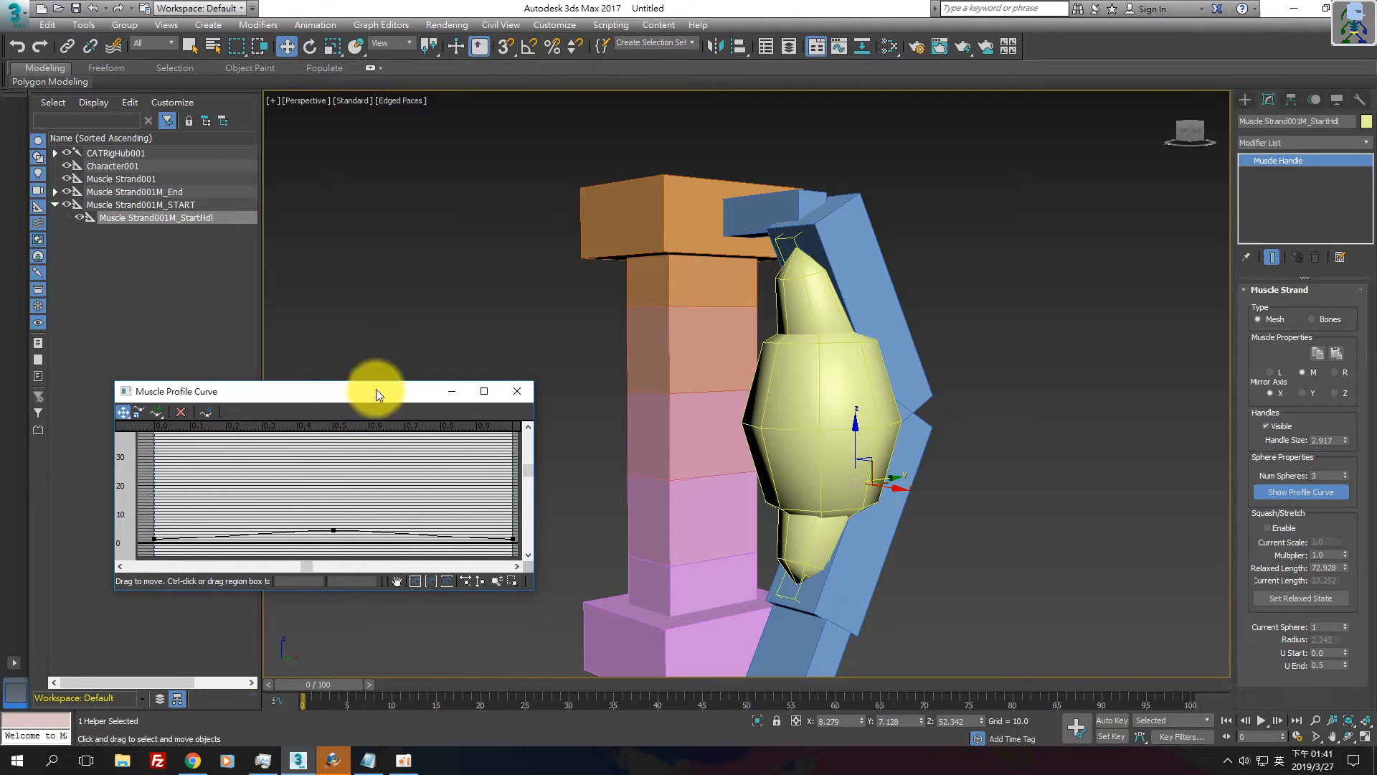
{"action": "left_click", "coordinate": [1345, 471]}
{"action": "left_click", "coordinate": [1345, 471]}
{"action": "left_click", "coordinate": [1345, 471]}
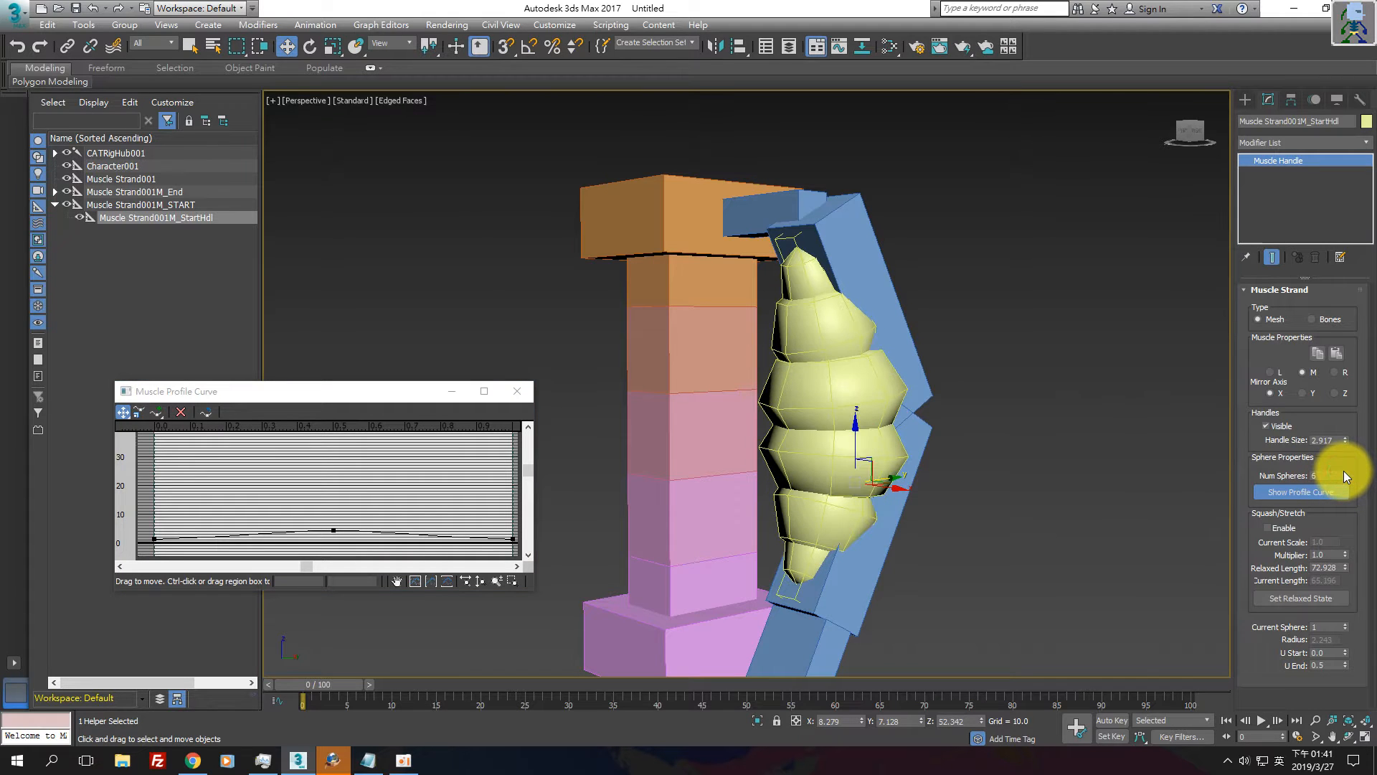
{"action": "left_click", "coordinate": [1344, 471]}
Try raising the middle point of the muscle profile curve and undo the move.
{"action": "left_click", "coordinate": [335, 530]}
{"action": "left_click_drag", "start_coordinate": [335, 530], "coordinate": [338, 521]}
{"action": "key", "text": "ctrl+z"}
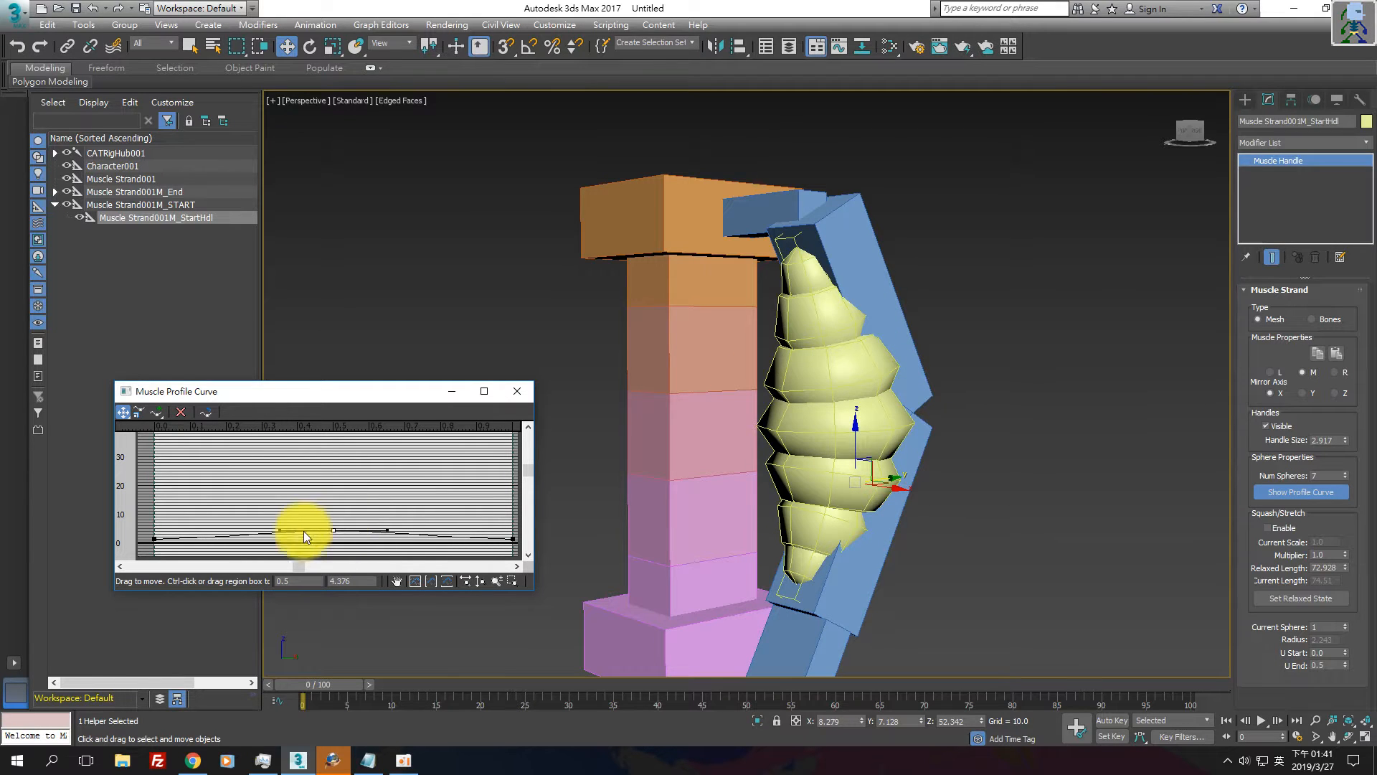
Insert a control point on the profile curve between the start and middle points and raise it to about 0.18, 3.83.
{"action": "left_click", "coordinate": [156, 414]}
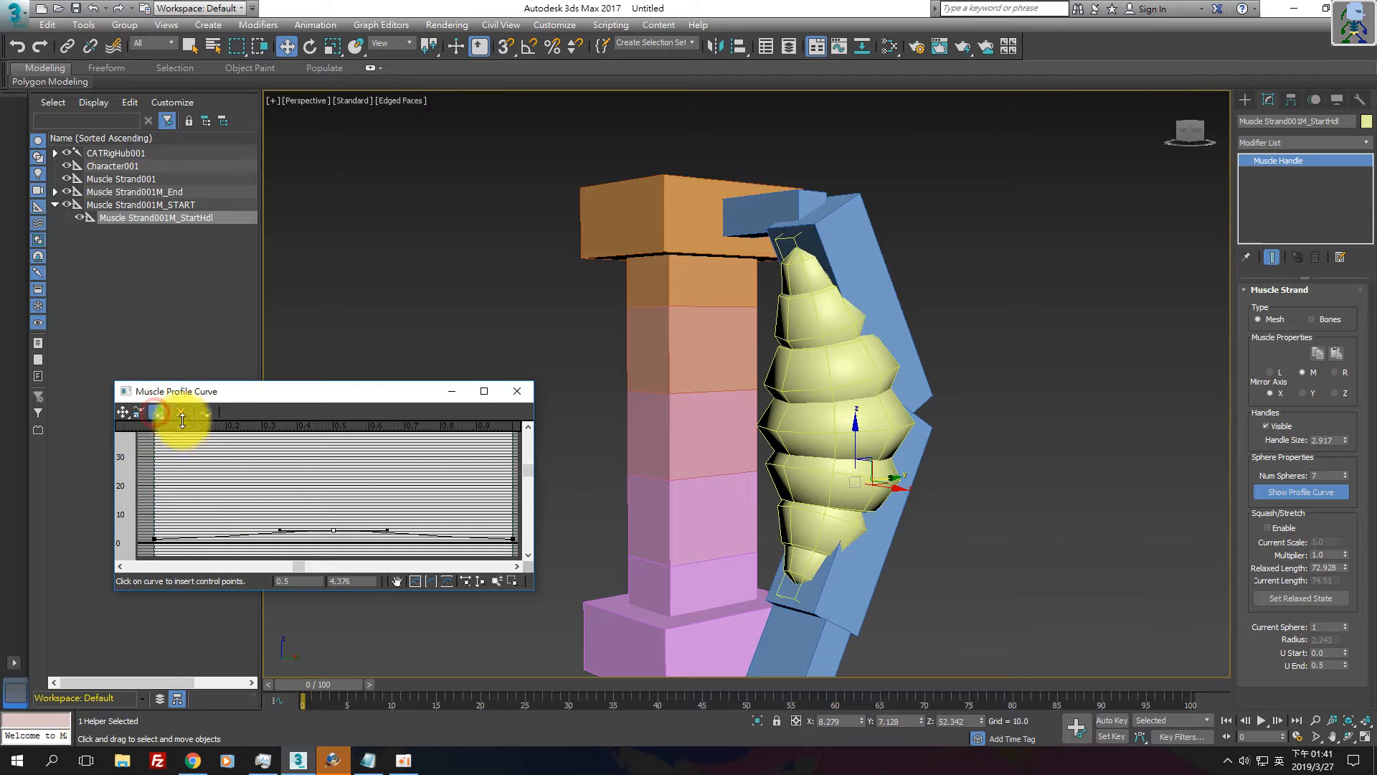
{"action": "left_click", "coordinate": [218, 535]}
{"action": "left_click", "coordinate": [121, 411]}
{"action": "left_click_drag", "start_coordinate": [218, 535], "coordinate": [218, 529]}
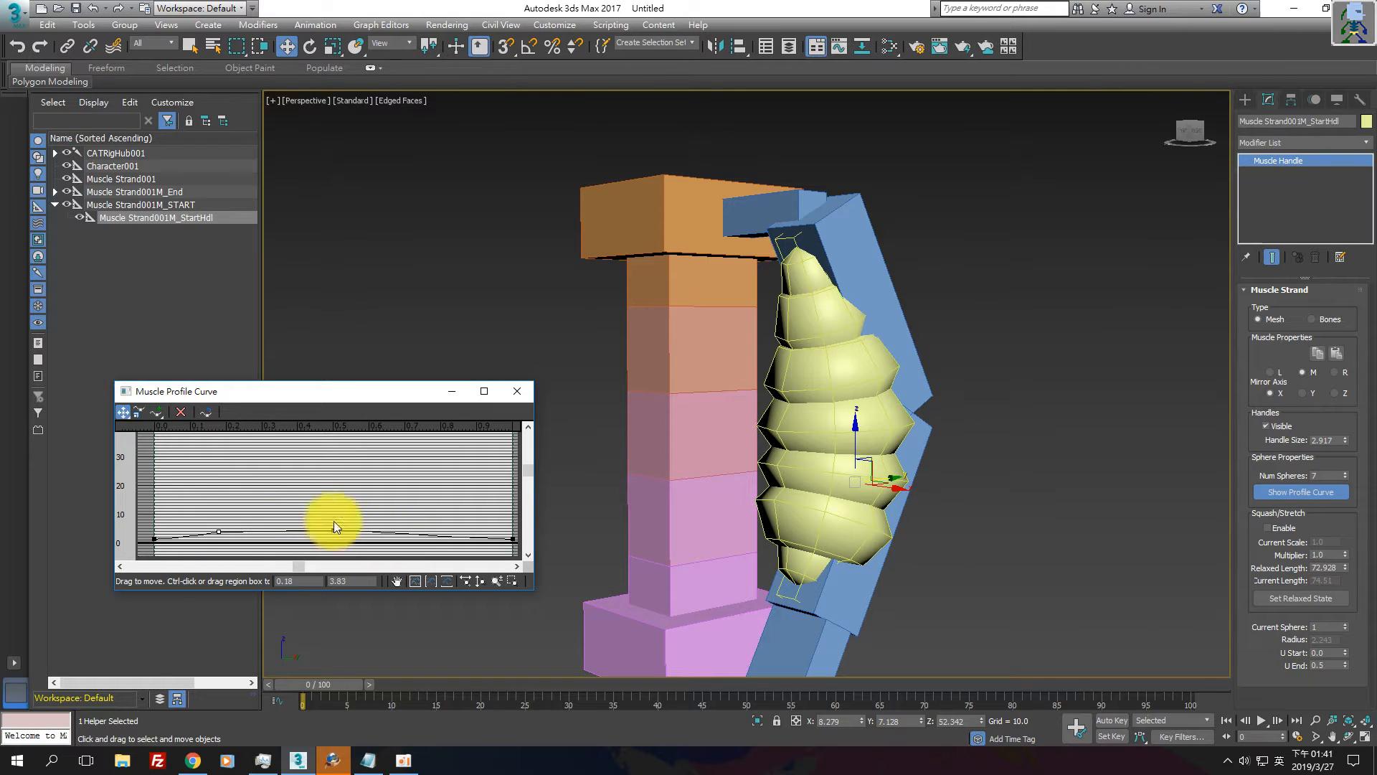
Insert another control point between the middle and end of the profile curve and move it to about 0.748, 3.5.
{"action": "left_click", "coordinate": [158, 414]}
{"action": "left_click", "coordinate": [420, 533]}
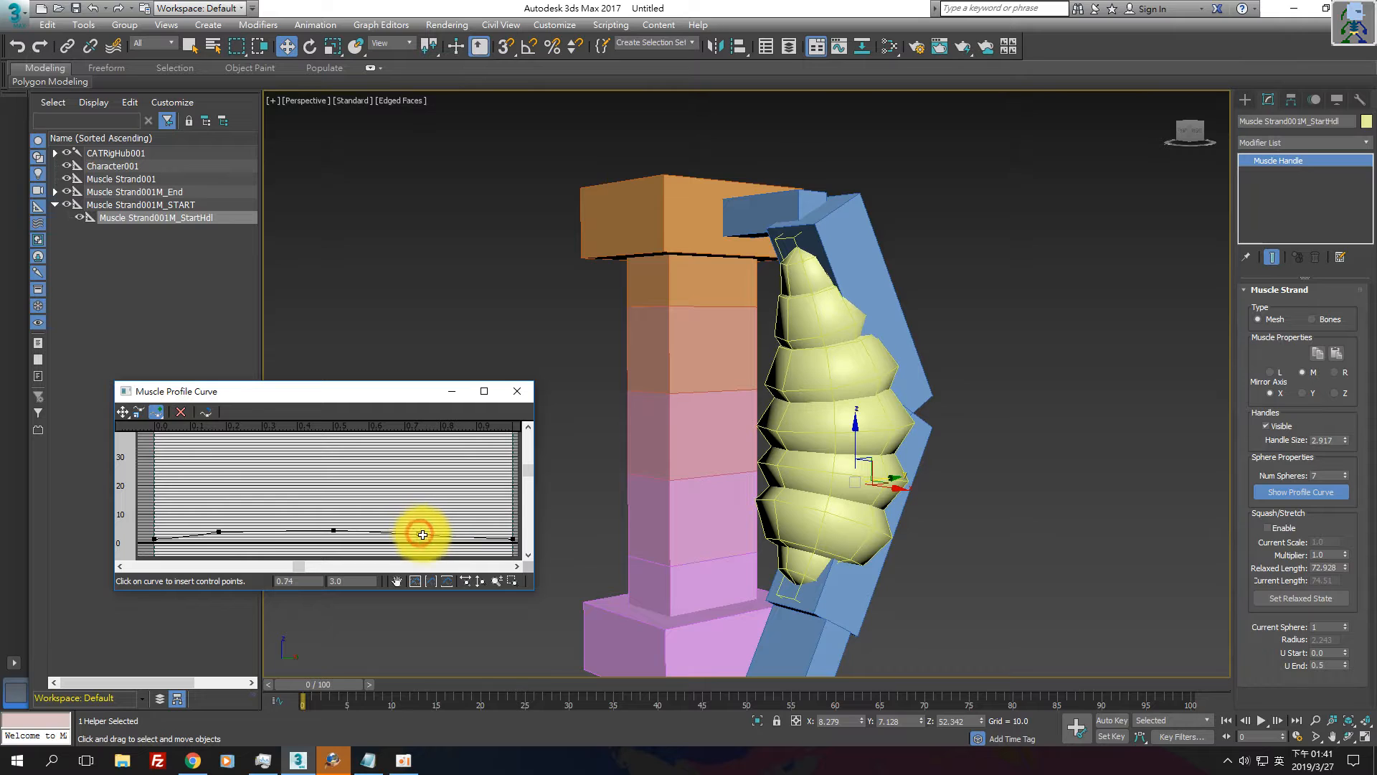
{"action": "left_click", "coordinate": [123, 412]}
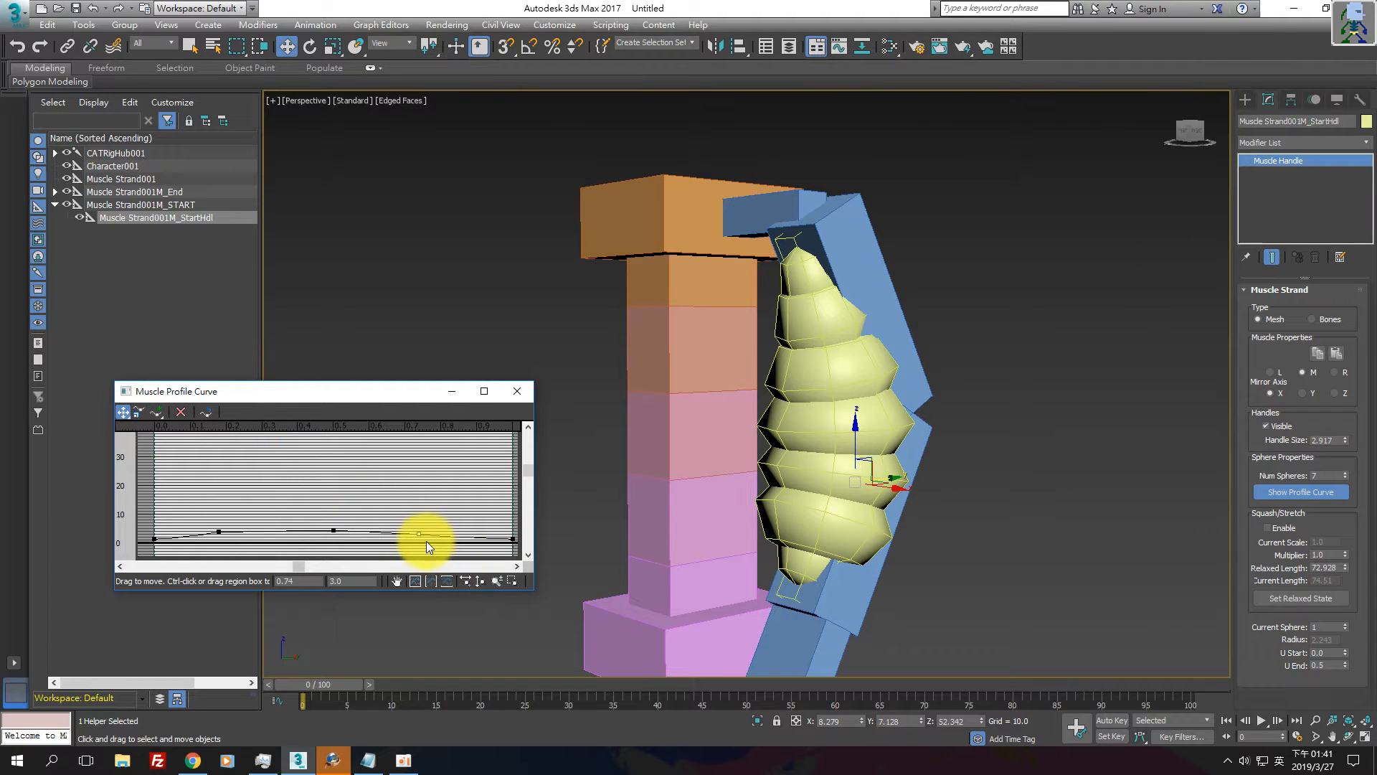
{"action": "left_click_drag", "start_coordinate": [420, 533], "coordinate": [423, 531]}
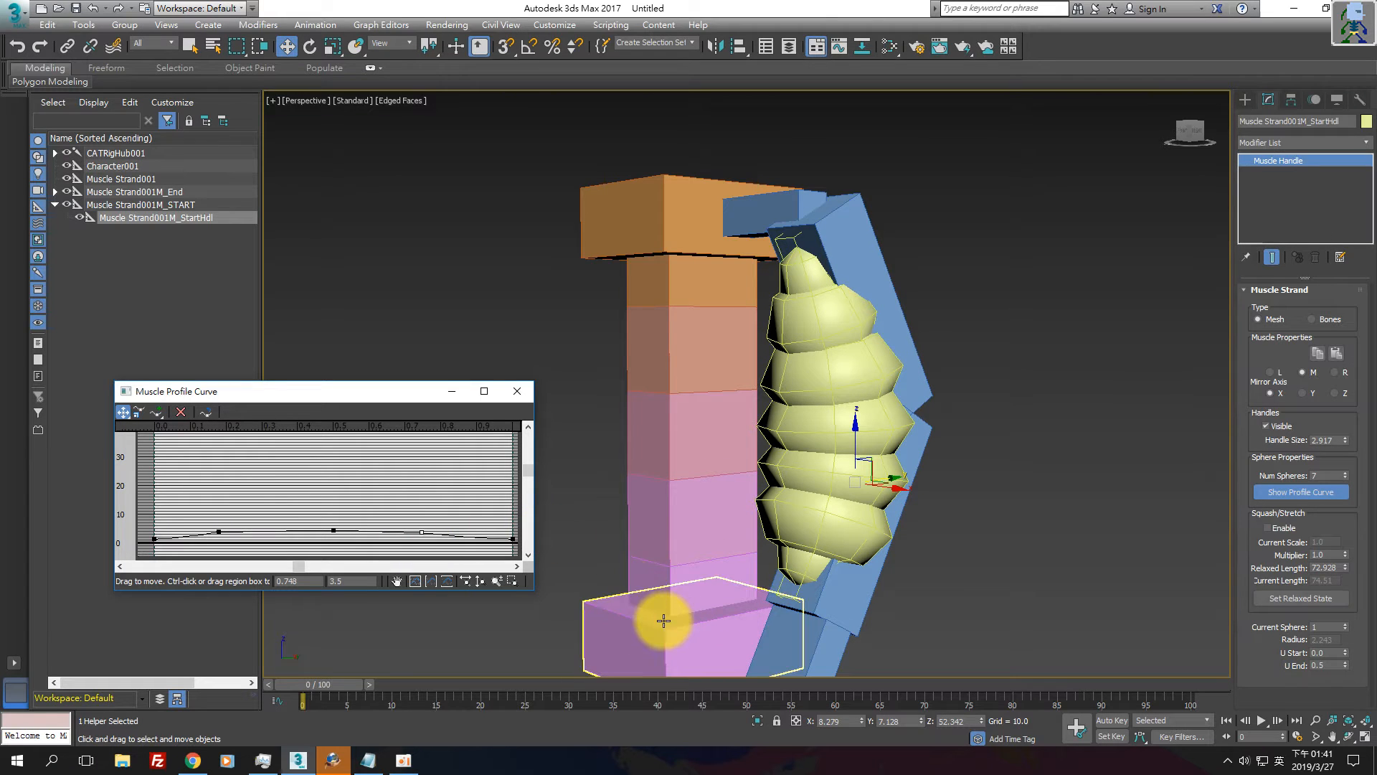
Check the reference screenshot in Chrome and, back in 3ds Max, set the muscle strand's number of spheres to 10.
{"action": "left_click", "coordinate": [193, 762]}
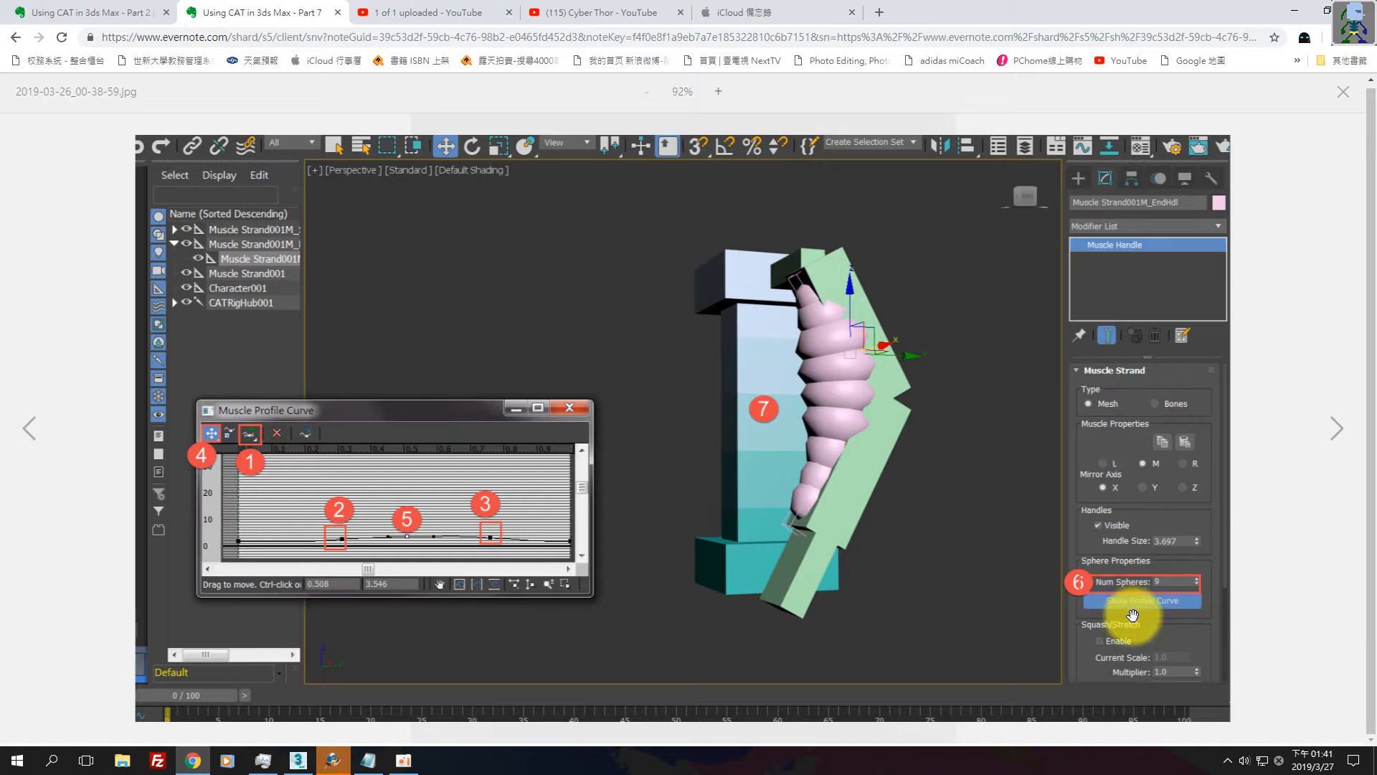
{"action": "key", "text": "alt+Tab"}
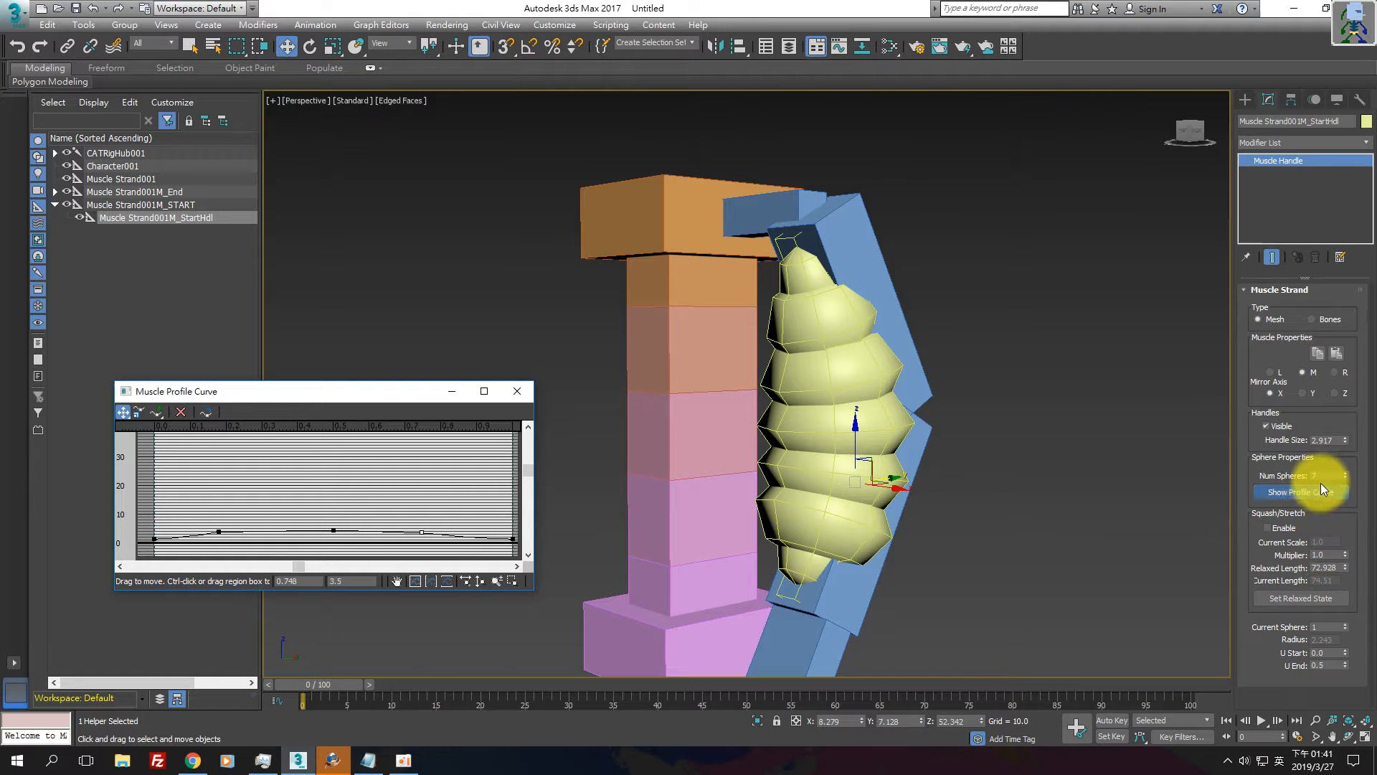
{"action": "left_click", "coordinate": [1345, 473]}
{"action": "left_click", "coordinate": [1345, 472]}
{"action": "left_click", "coordinate": [1345, 472]}
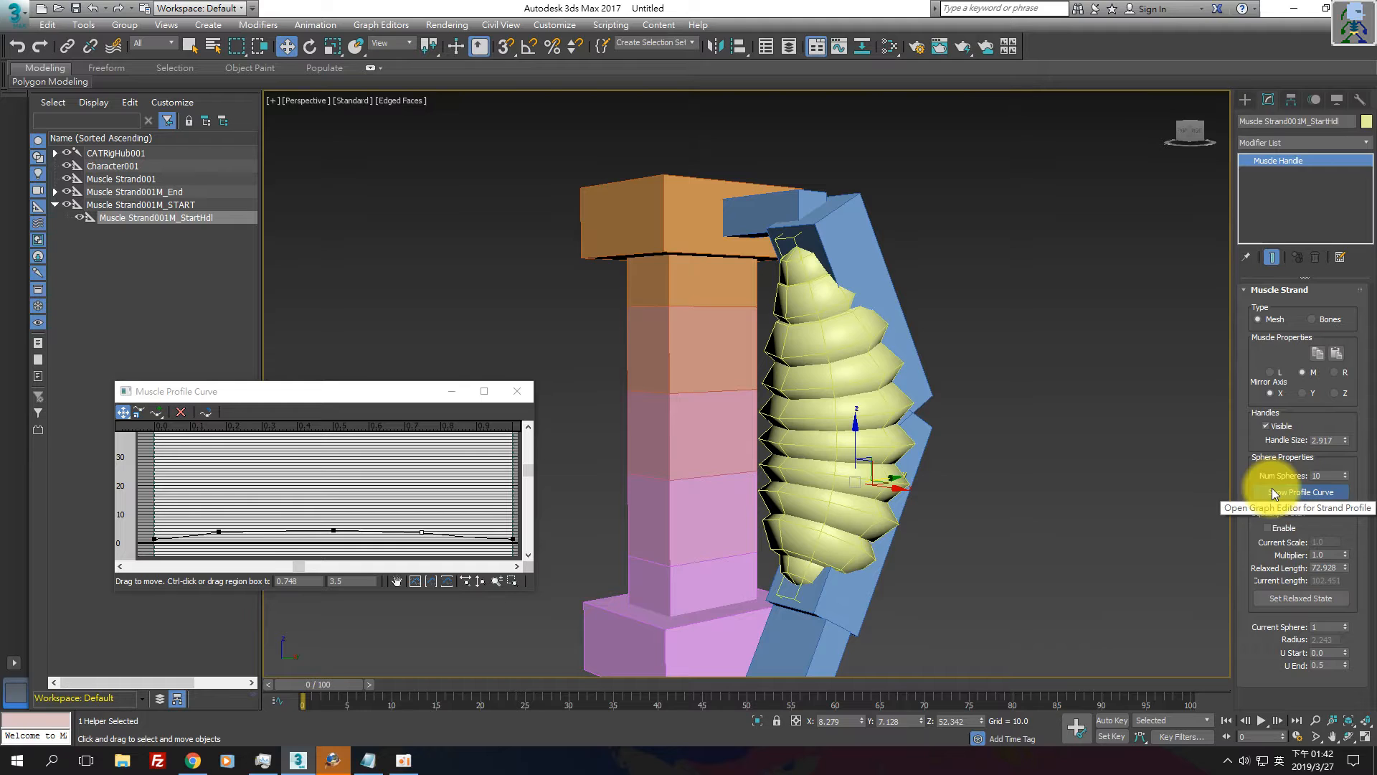
Lower the three inner profile curve points to about 0.192, 2.08; 0.748, 2.5; and 0.502, 2.876 to slim the muscle.
{"action": "left_click_drag", "start_coordinate": [219, 532], "coordinate": [223, 537]}
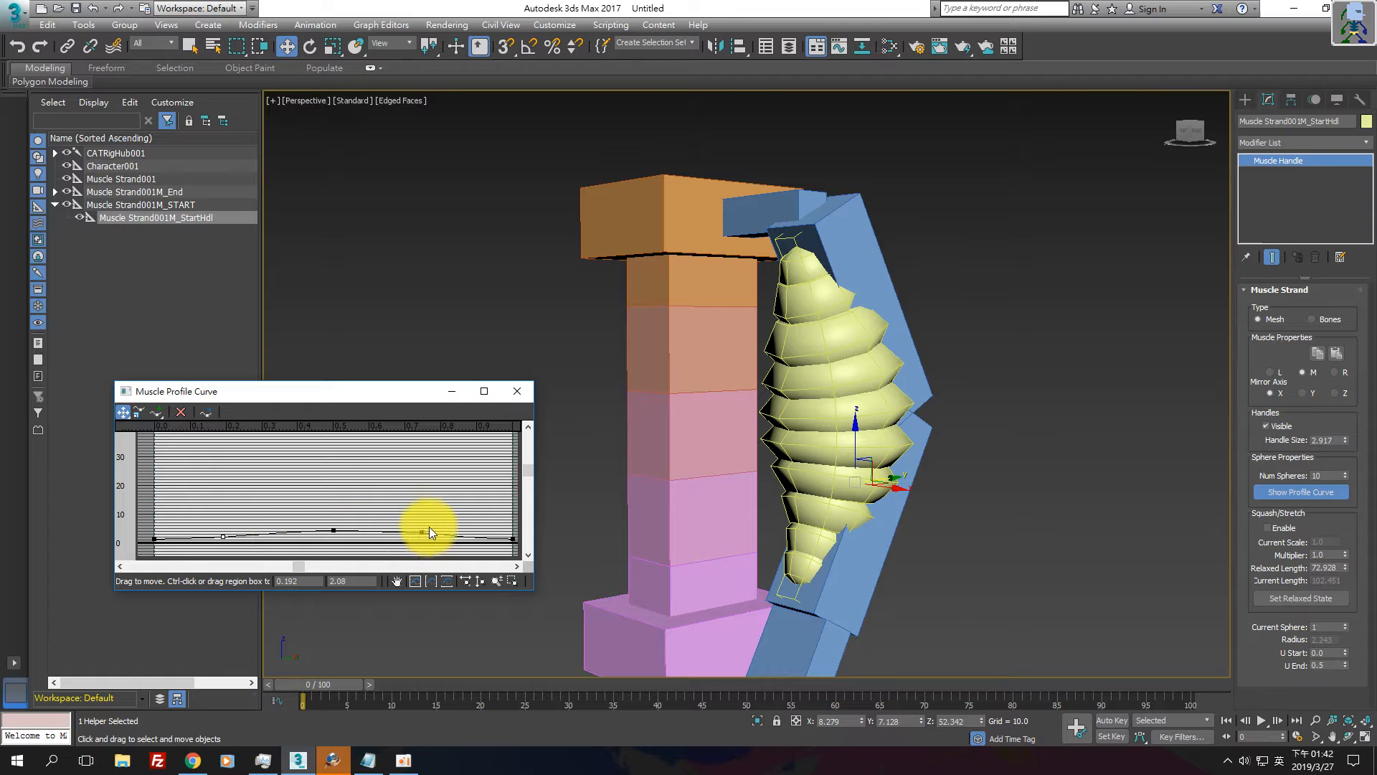
{"action": "left_click_drag", "start_coordinate": [422, 533], "coordinate": [421, 535]}
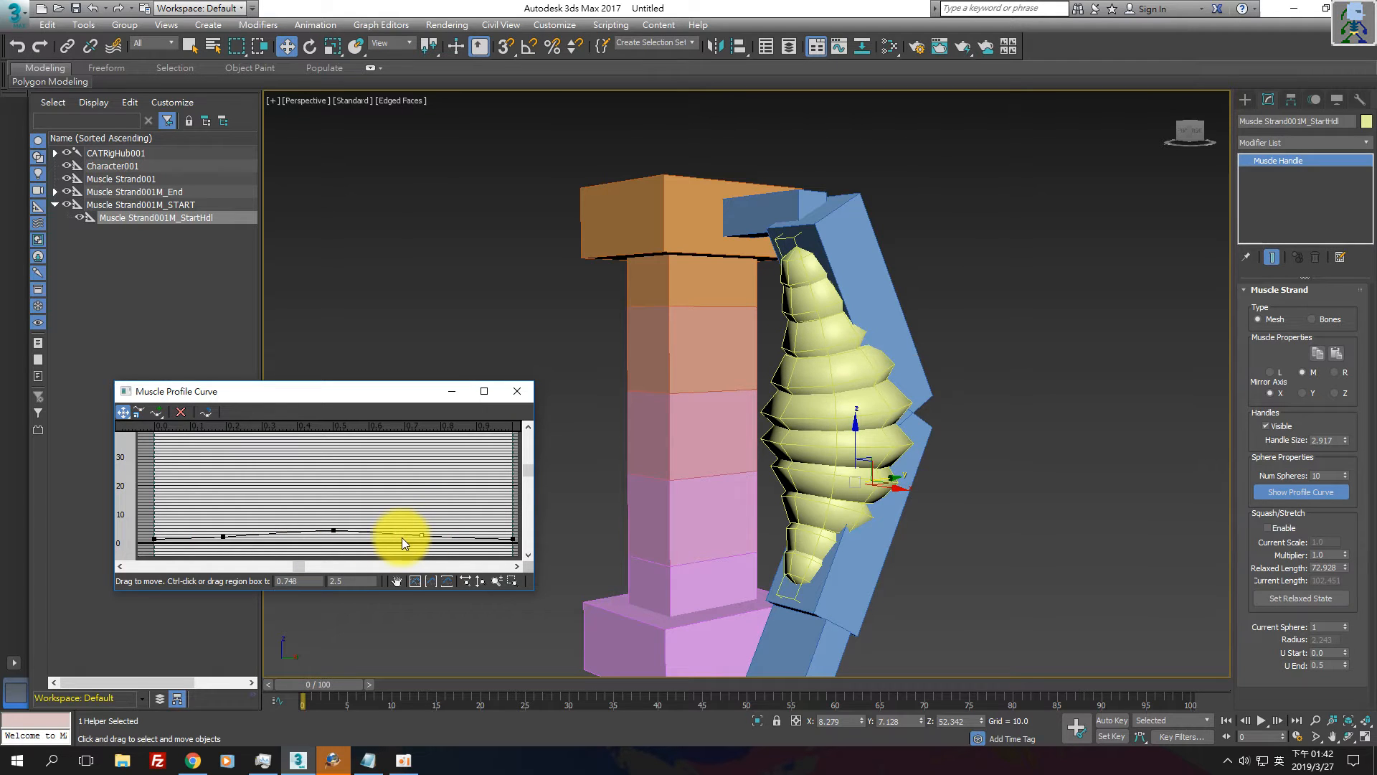
{"action": "left_click_drag", "start_coordinate": [335, 533], "coordinate": [334, 535]}
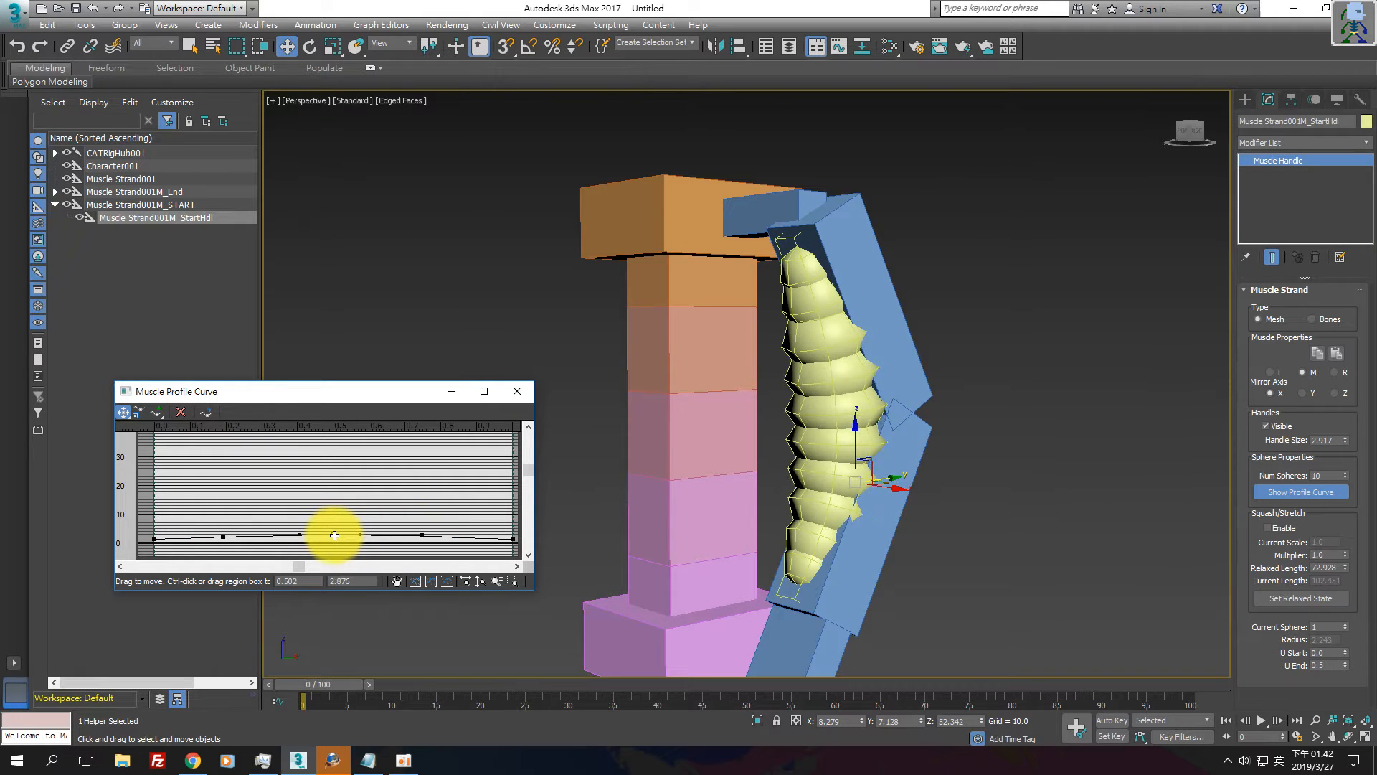
Review the Evernote screenshots on adding an animation layer and moving the palm, and switch back to 3ds Max.
{"action": "left_click", "coordinate": [192, 761]}
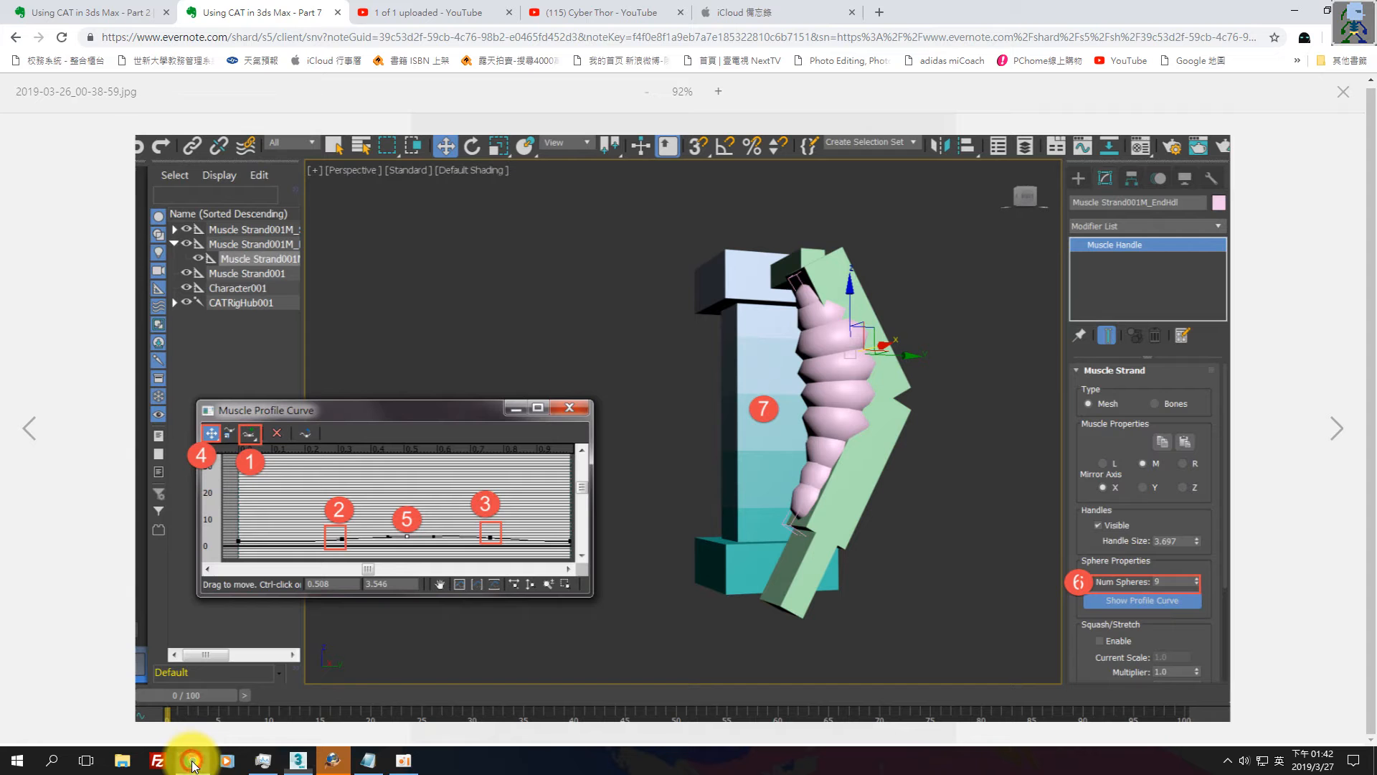
{"action": "key", "text": "Right"}
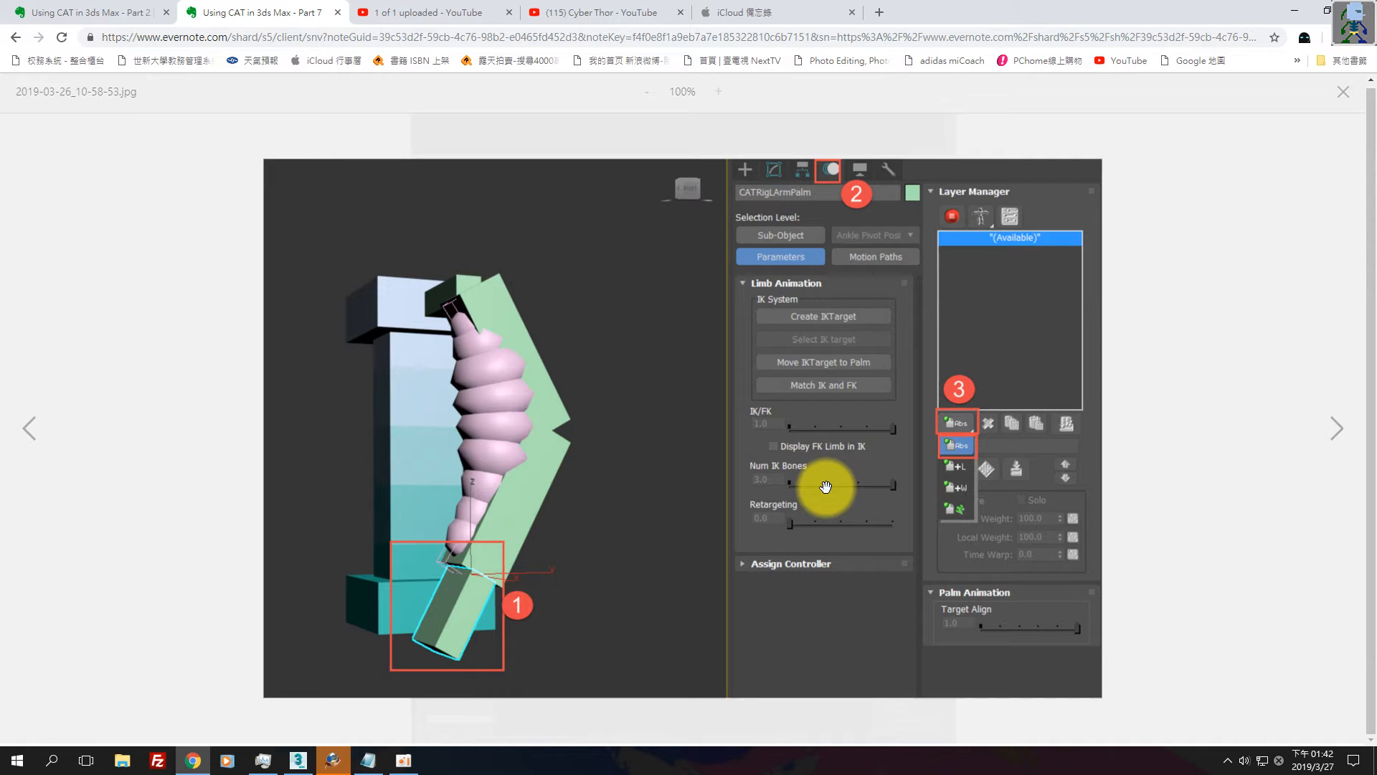
{"action": "key", "text": "Right"}
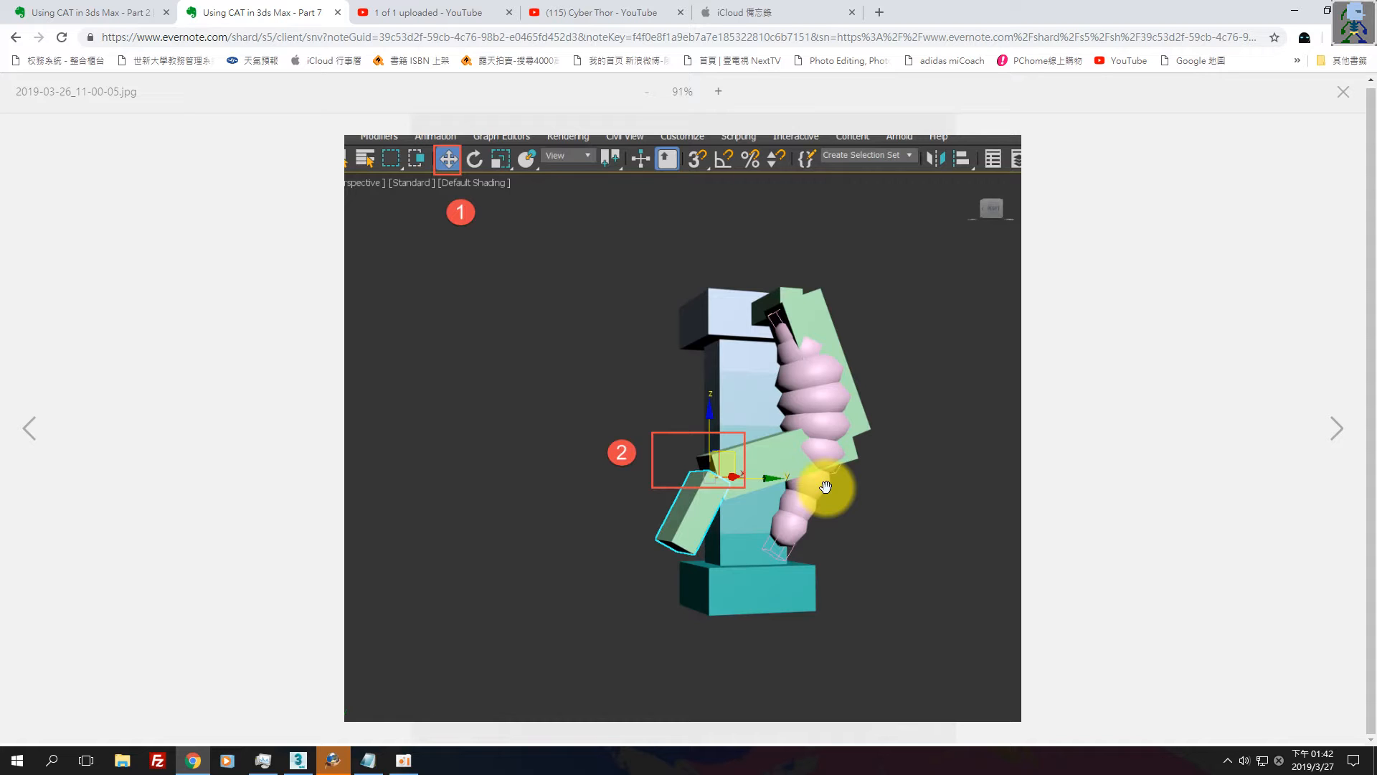
{"action": "key", "text": "alt+Tab"}
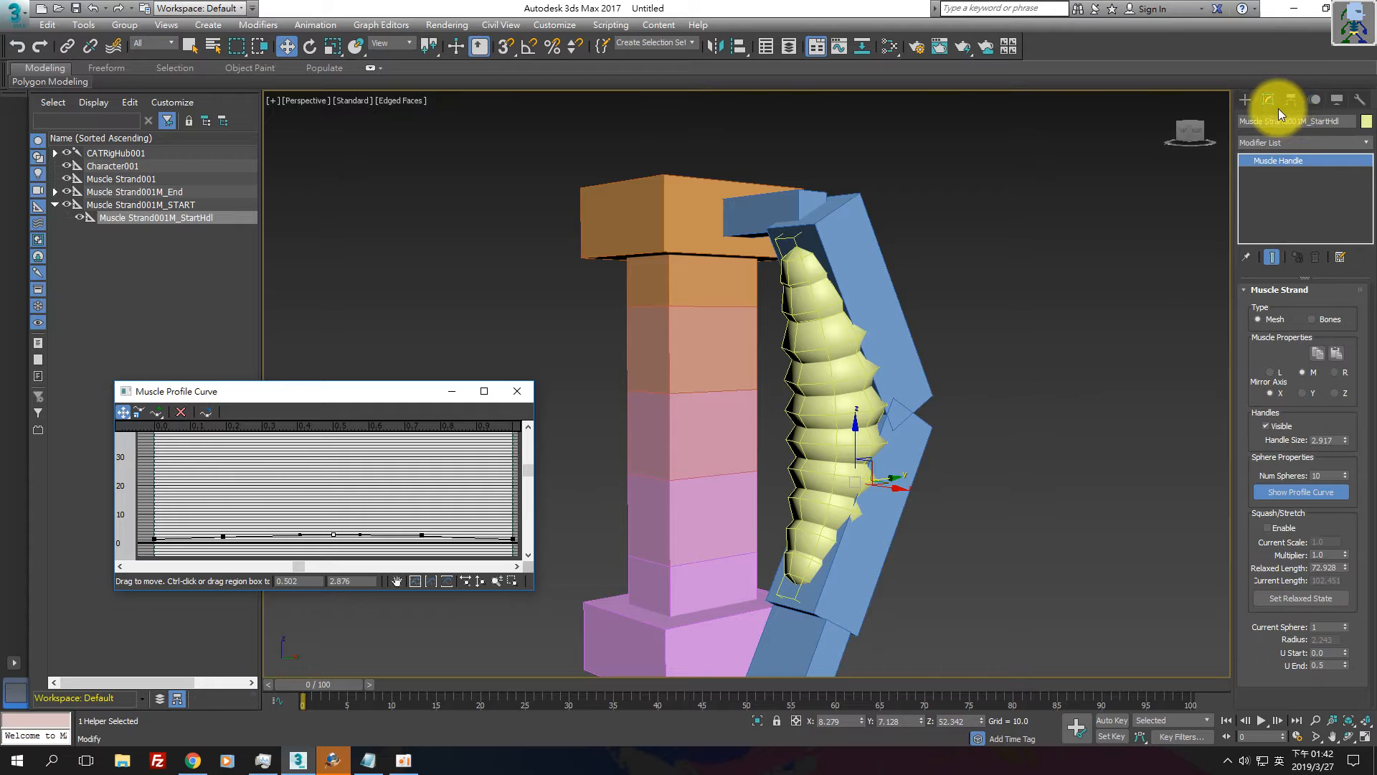
Show the motion parameters of the muscle strand, widen the command panel to two columns and expand its controller assignment.
{"action": "left_click", "coordinate": [1316, 106]}
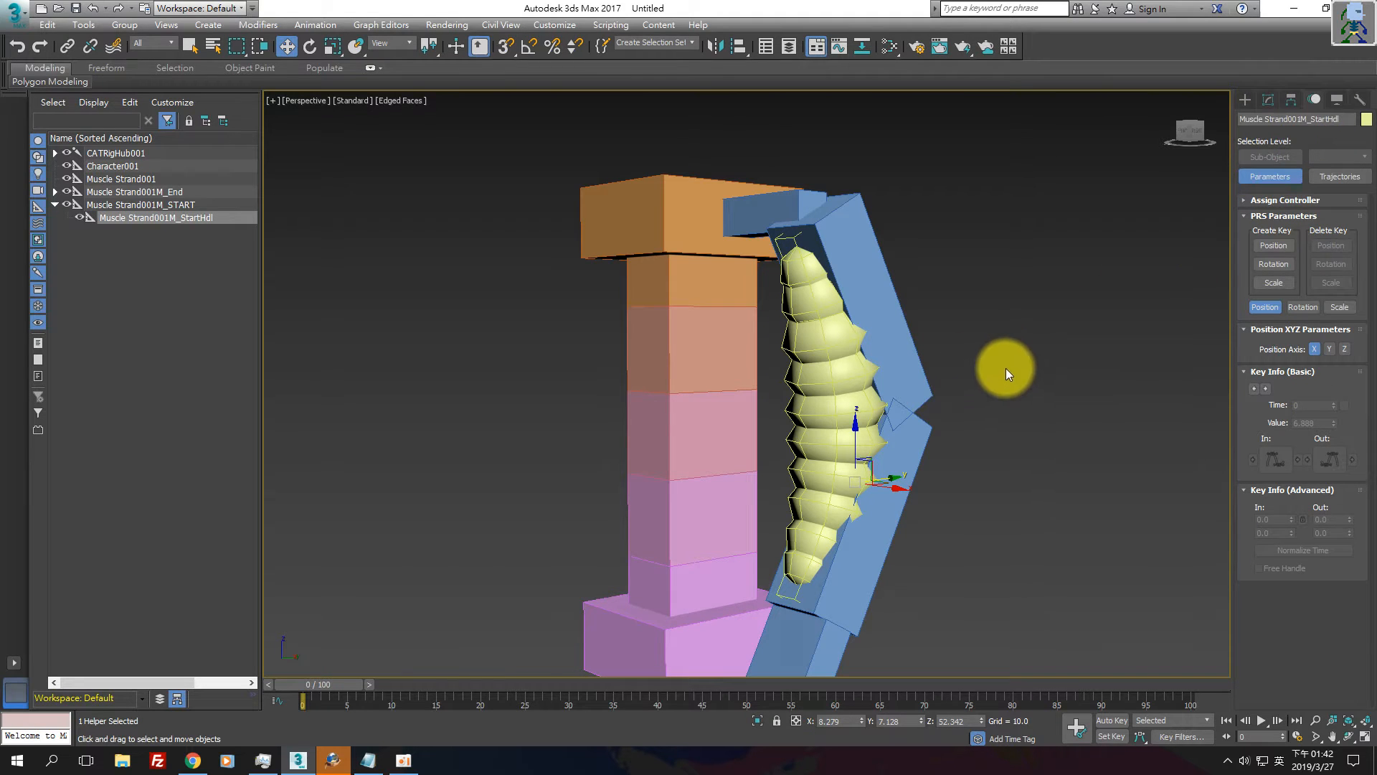
{"action": "left_click", "coordinate": [815, 437]}
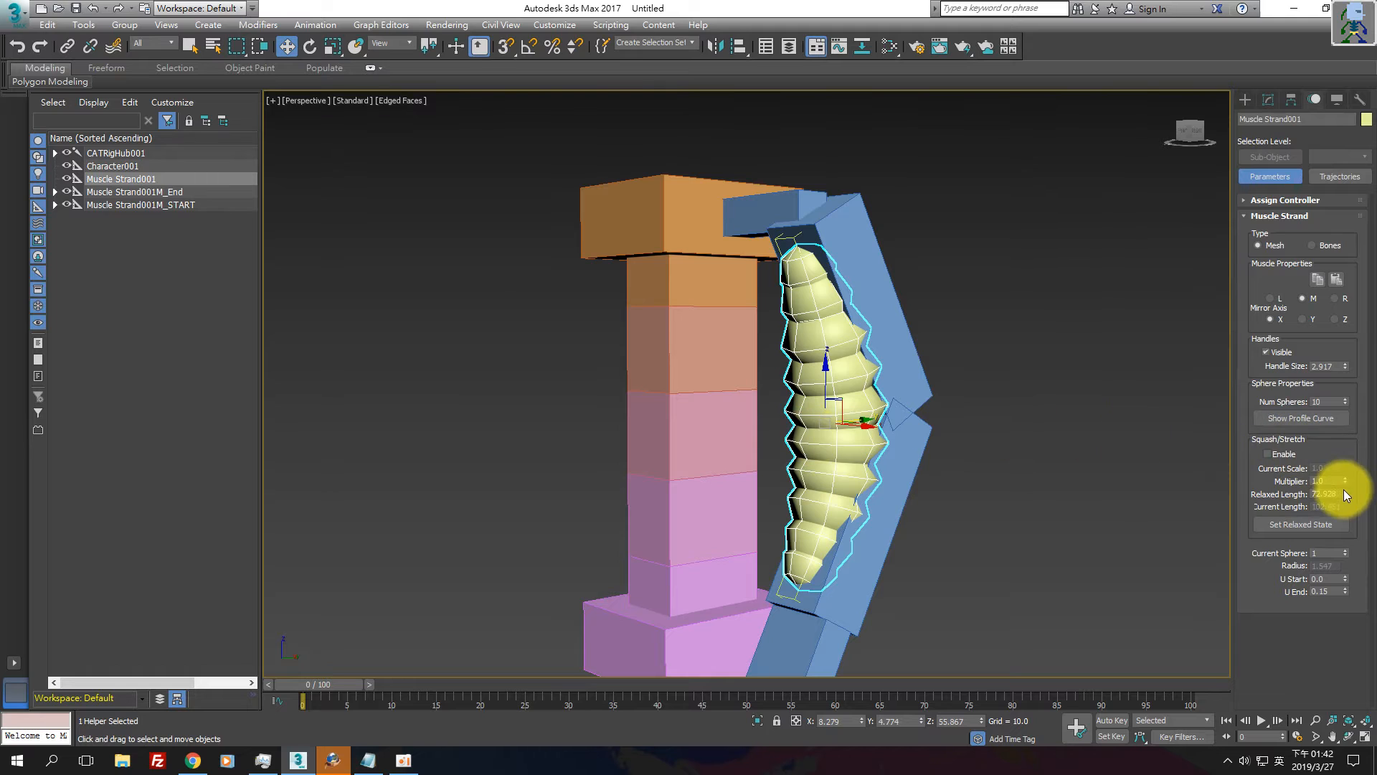
{"action": "left_click_drag", "start_coordinate": [1236, 418], "coordinate": [1196, 412]}
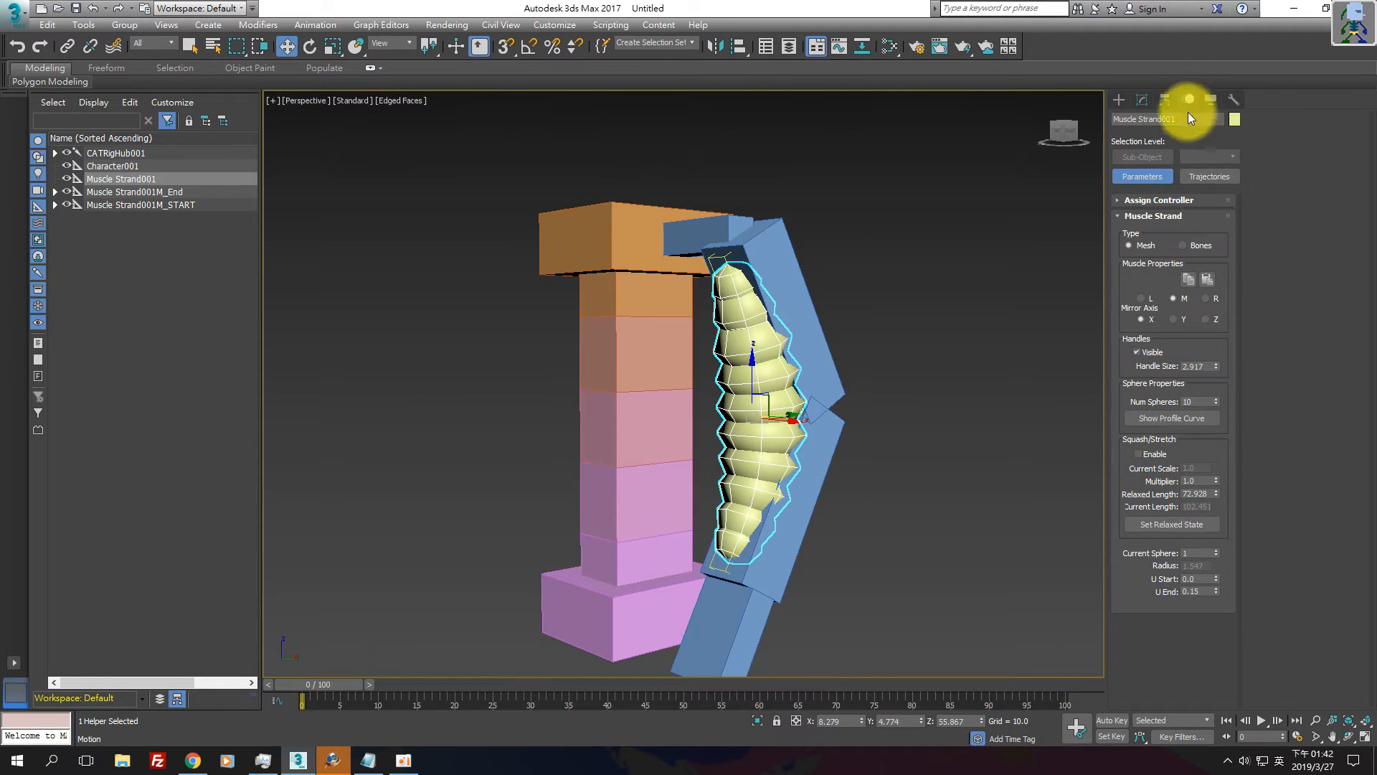
{"action": "left_click", "coordinate": [1133, 201]}
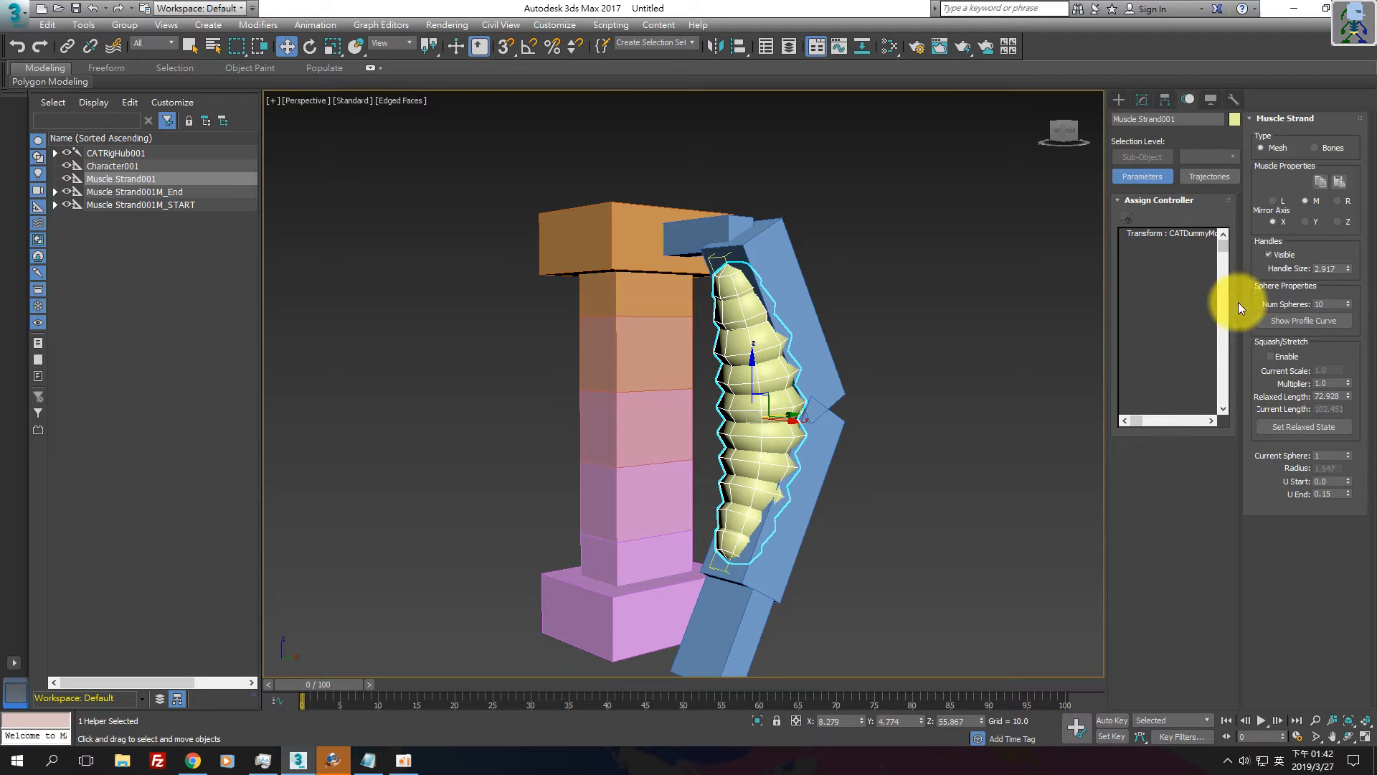
Select the arm's palm bone and add an absolute (Abs) animation layer to the CAT rig.
{"action": "left_click", "coordinate": [729, 569]}
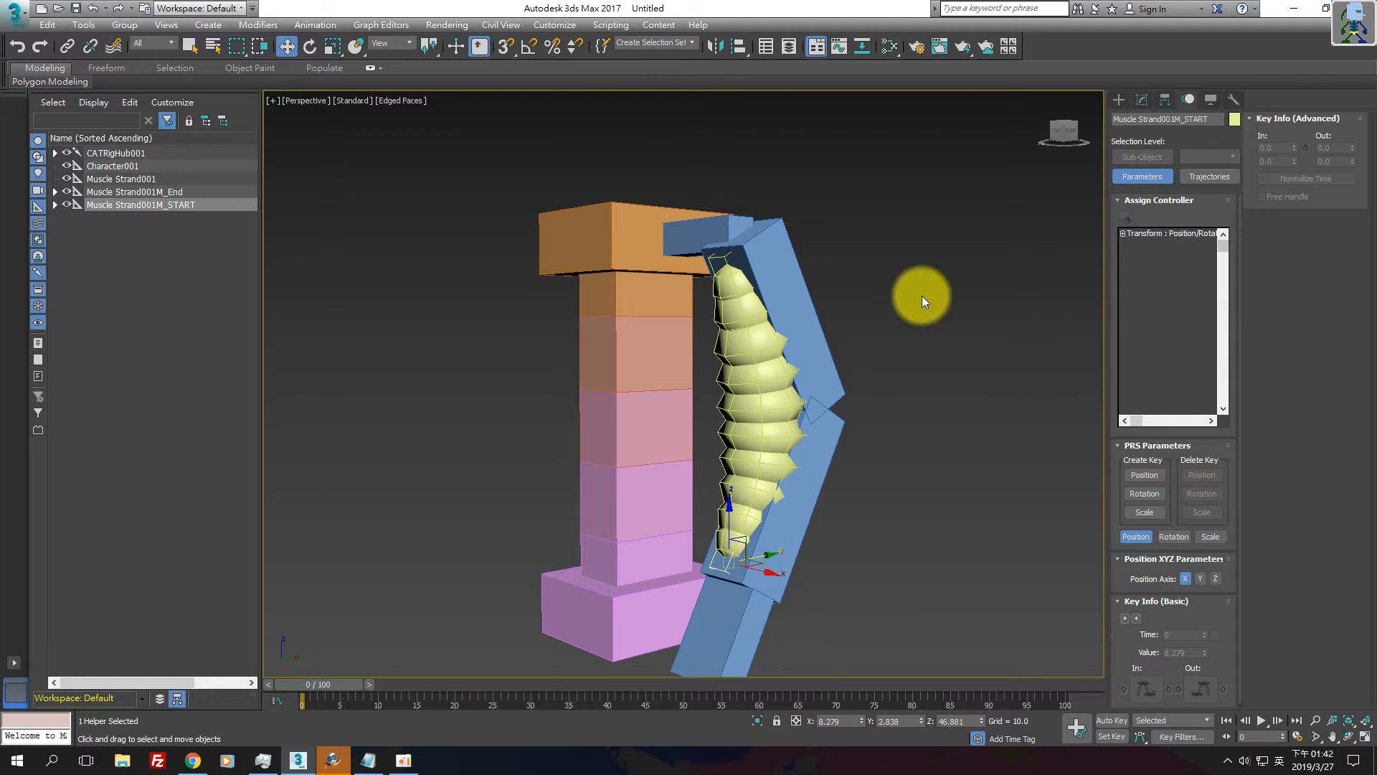
{"action": "left_click", "coordinate": [790, 271]}
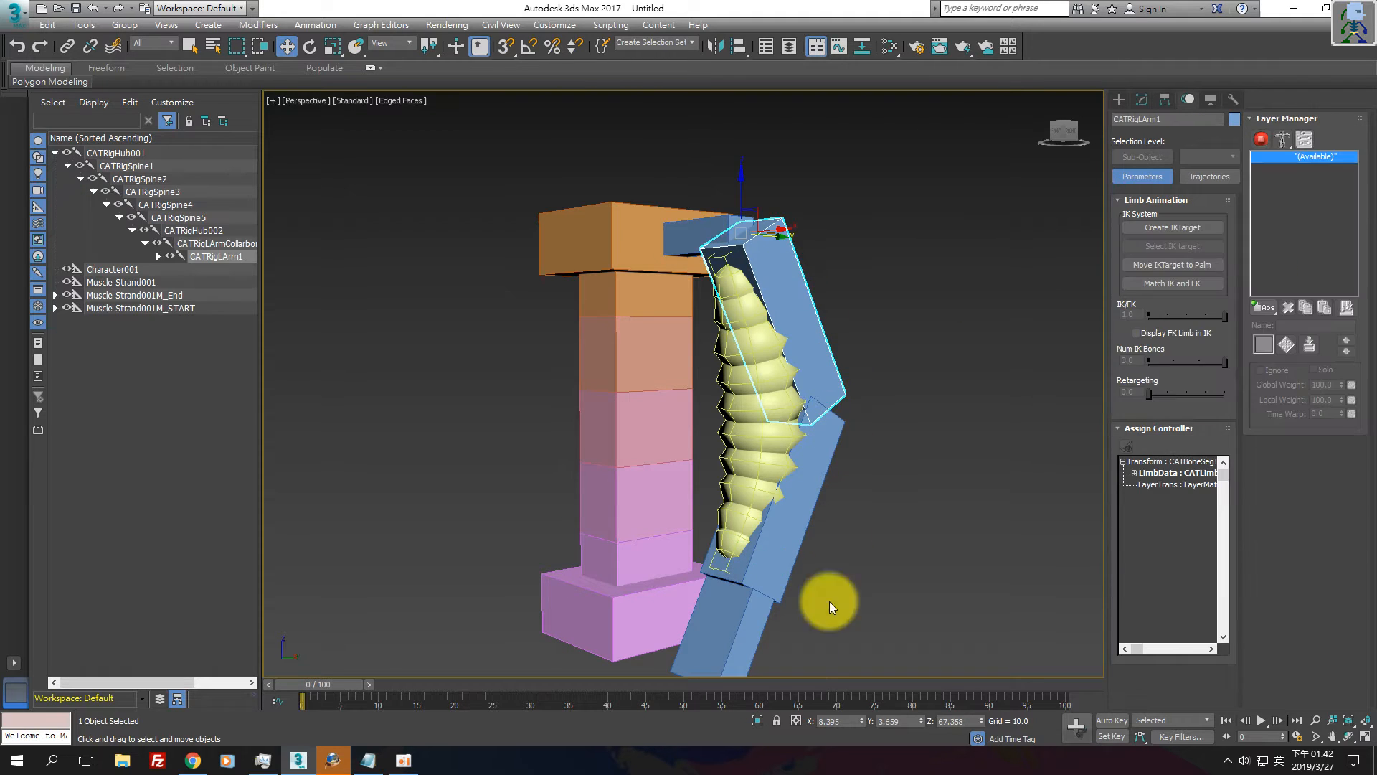
{"action": "left_click", "coordinate": [752, 646]}
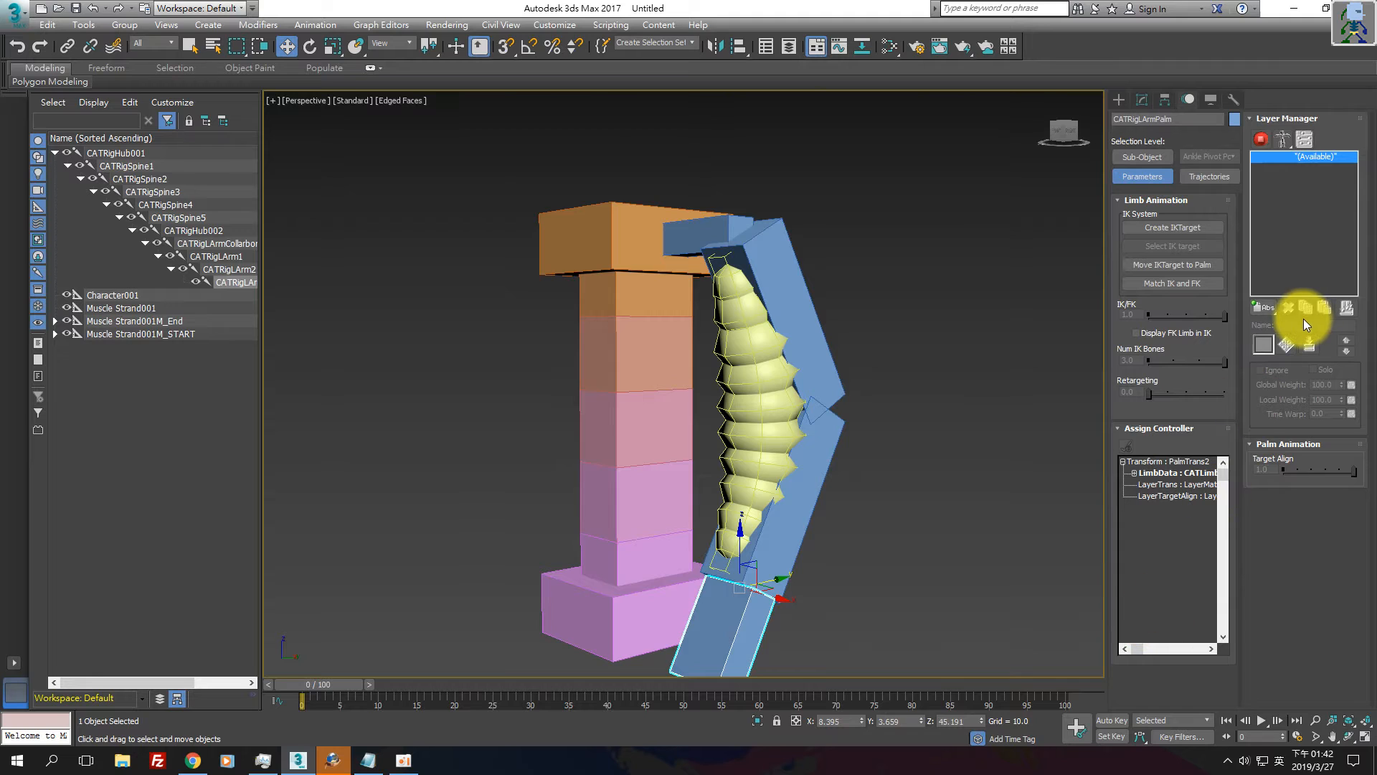
{"action": "left_click_drag", "start_coordinate": [1267, 308], "coordinate": [1268, 327]}
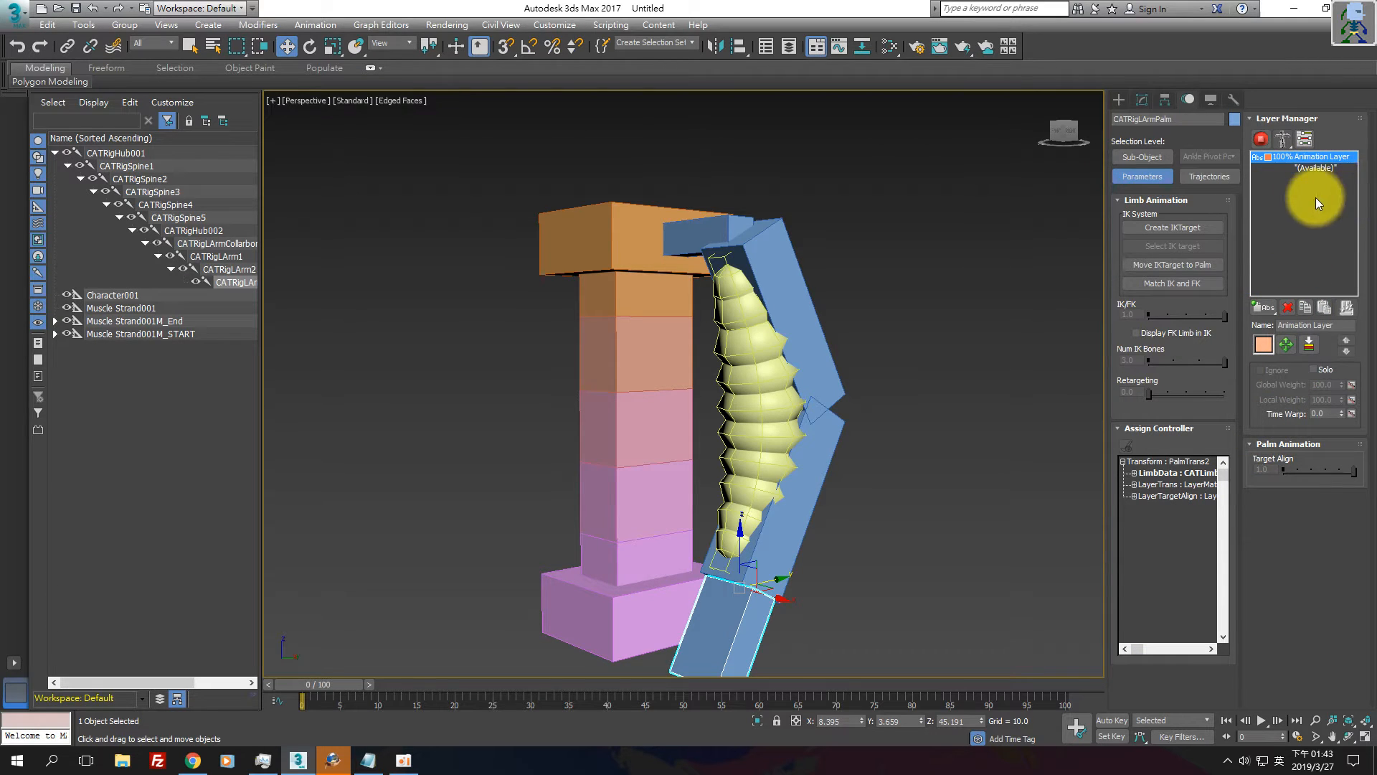
Try moving the palm bone upward to bend the arm, undo the move, and switch back to the Evernote notes in Chrome.
{"action": "left_click", "coordinate": [924, 537]}
{"action": "left_click", "coordinate": [723, 638]}
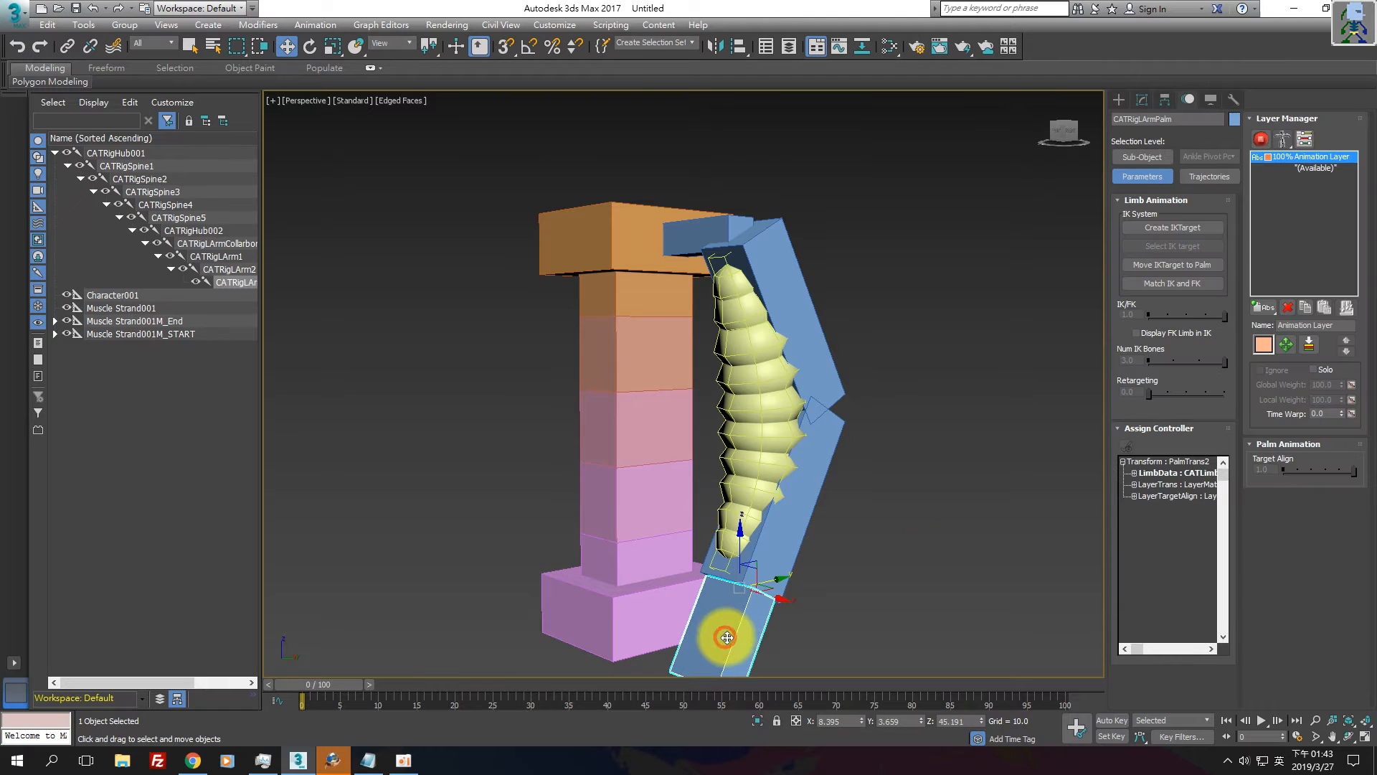
{"action": "middle_click_drag", "start_coordinate": [796, 597], "coordinate": [768, 605], "text": "alt"}
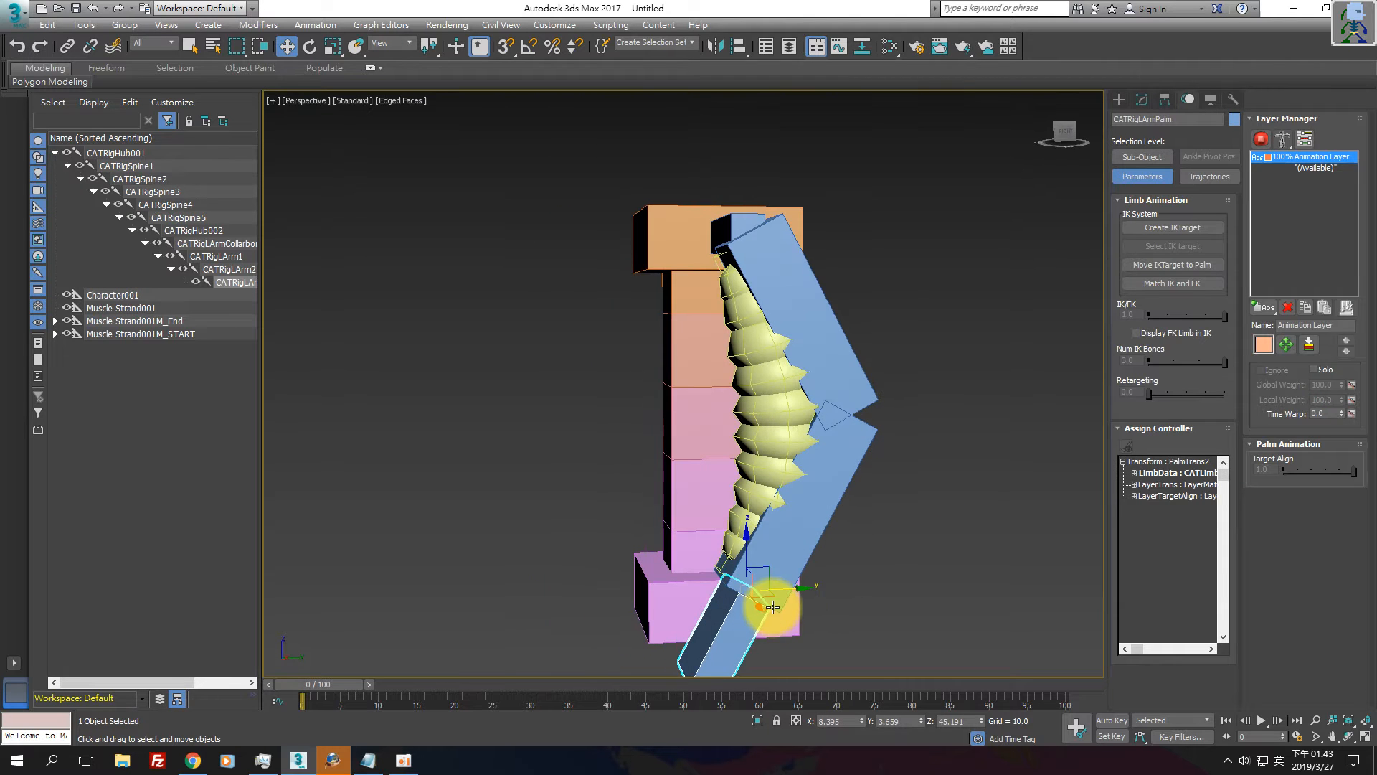
{"action": "left_click_drag", "start_coordinate": [745, 549], "coordinate": [740, 458]}
{"action": "key", "text": "ctrl+z"}
{"action": "key", "text": "alt+Tab"}
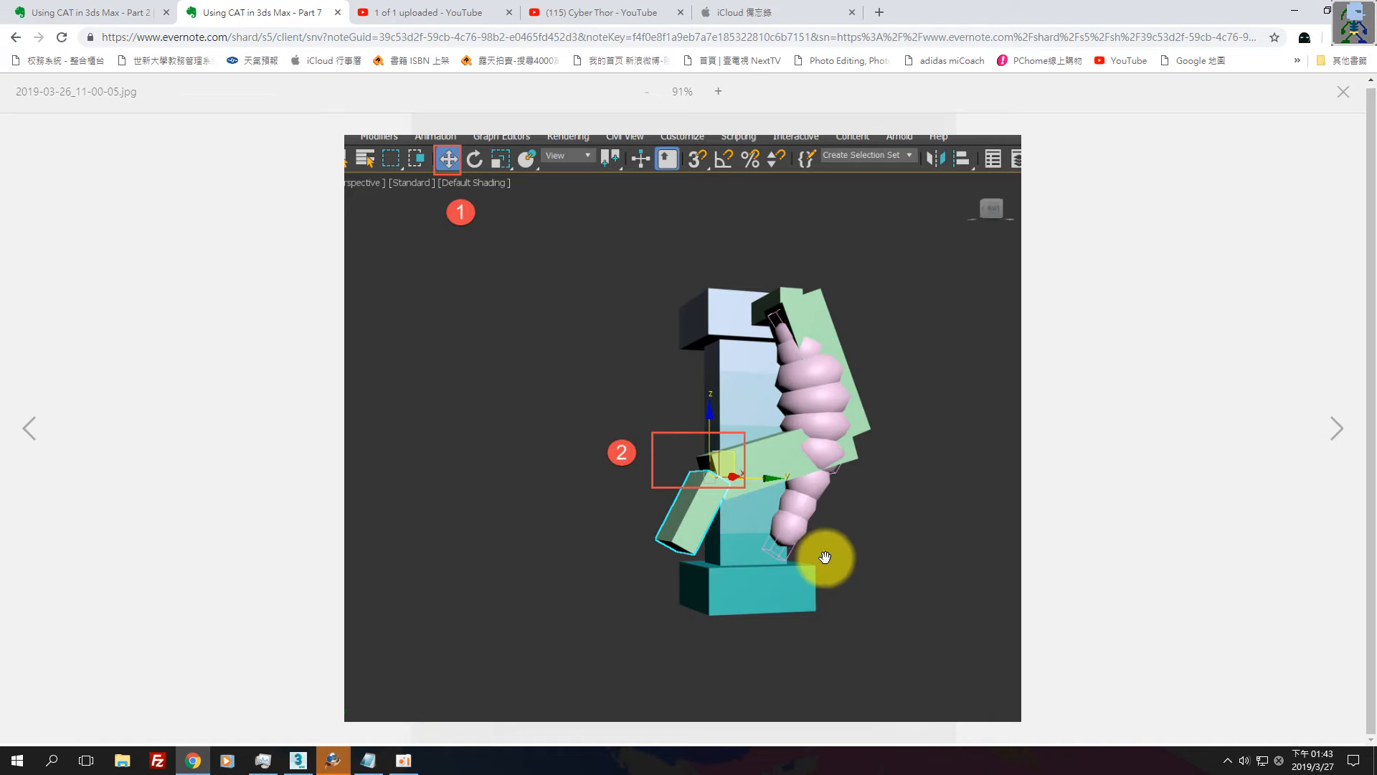
Review the Evernote screenshots on undoing the move and linking the muscle handles, and switch back to 3ds Max.
{"action": "key", "text": "Right"}
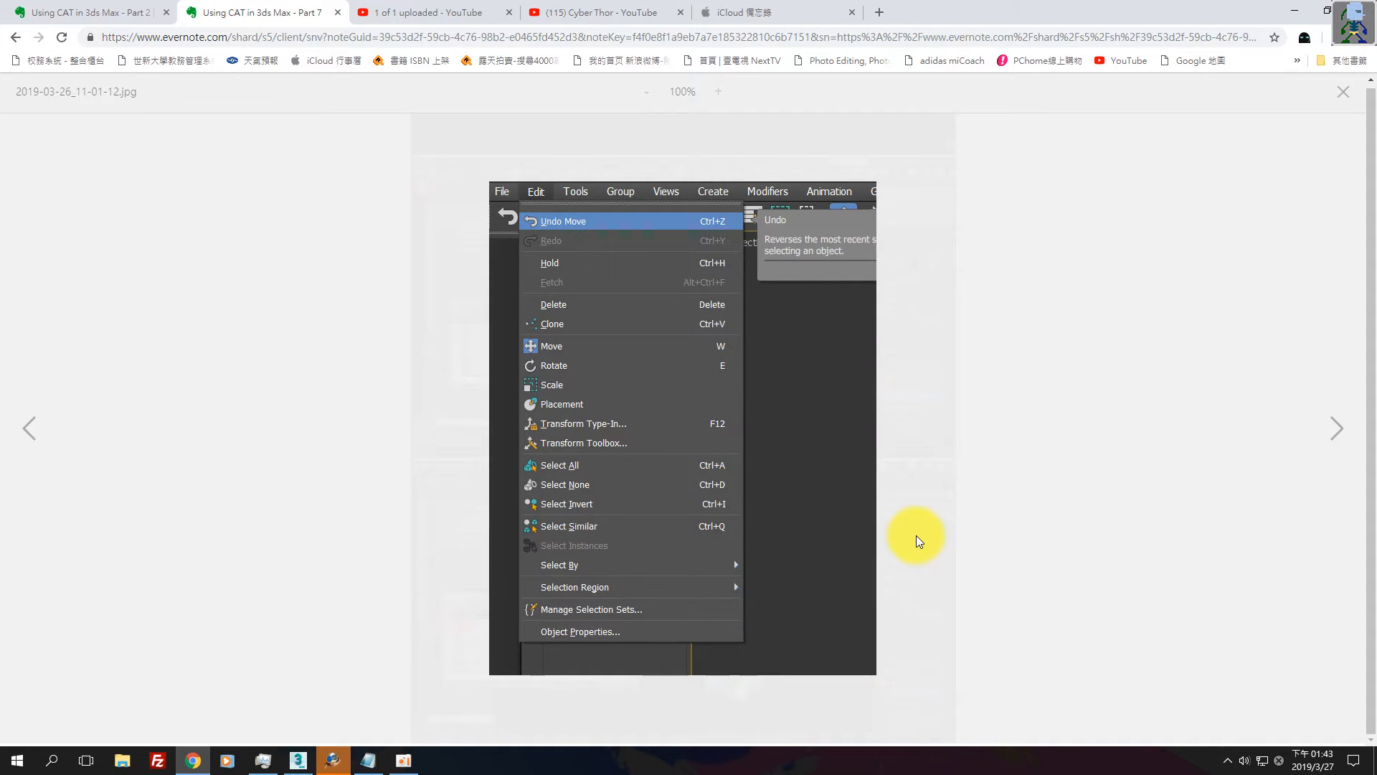
{"action": "key", "text": "Right"}
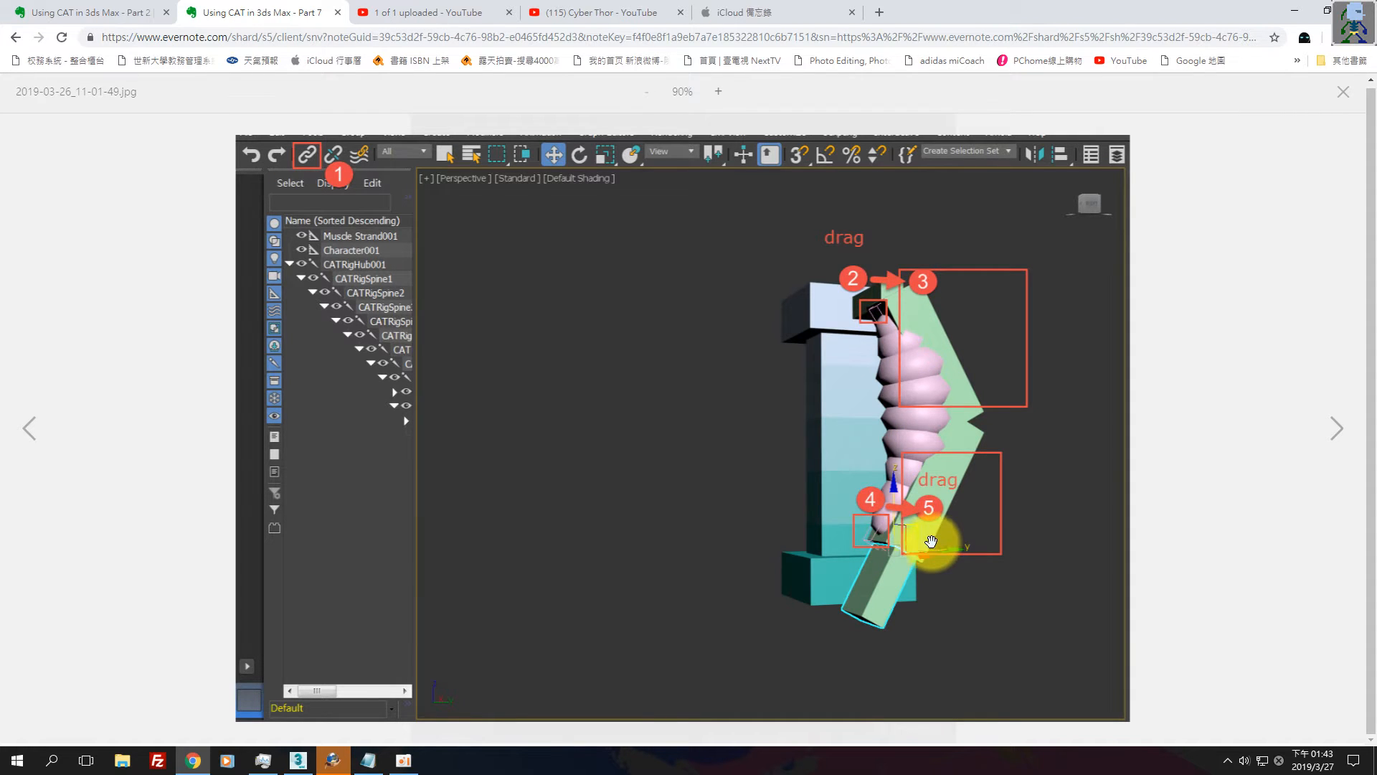
{"action": "key", "text": "alt+Tab"}
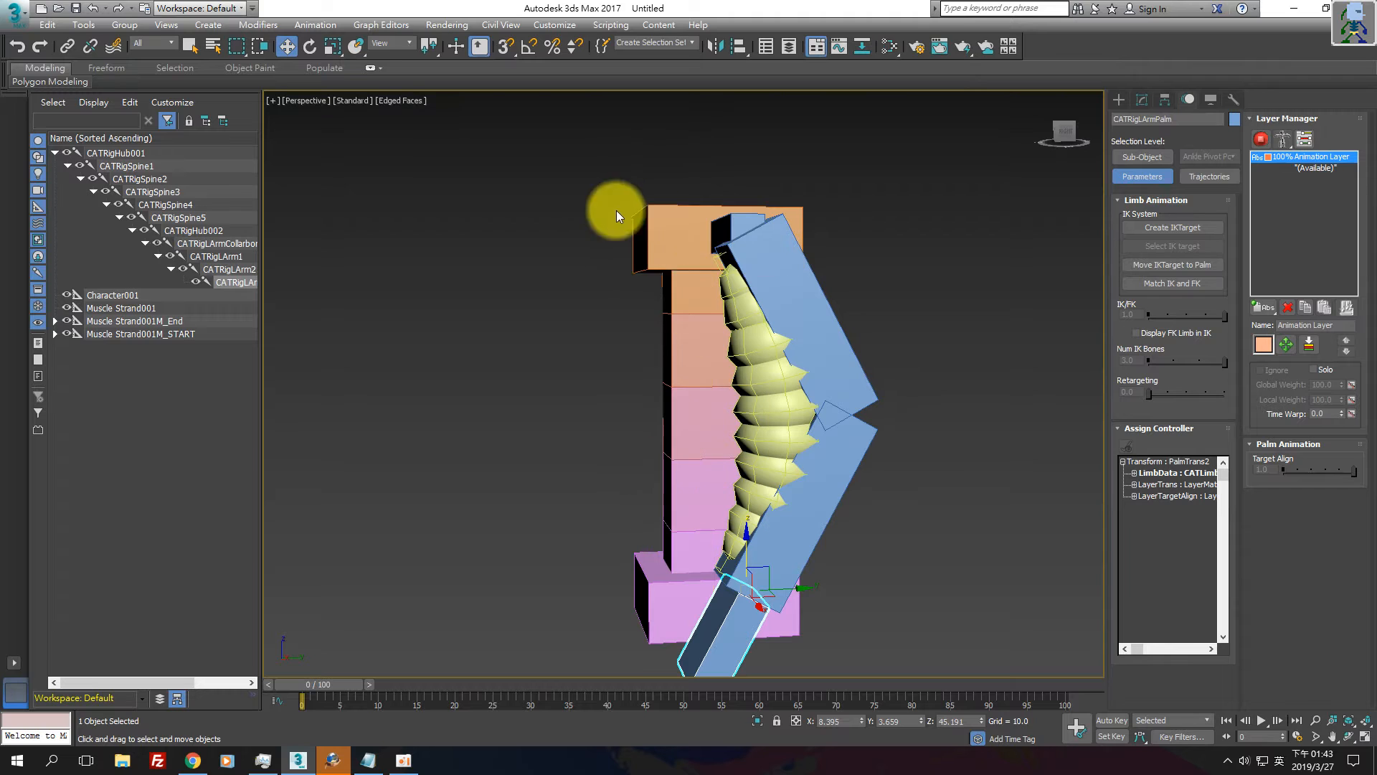
Link the muscle strand's upper handle to the upper arm bone and its lower handle to the forearm bone.
{"action": "left_click", "coordinate": [727, 258]}
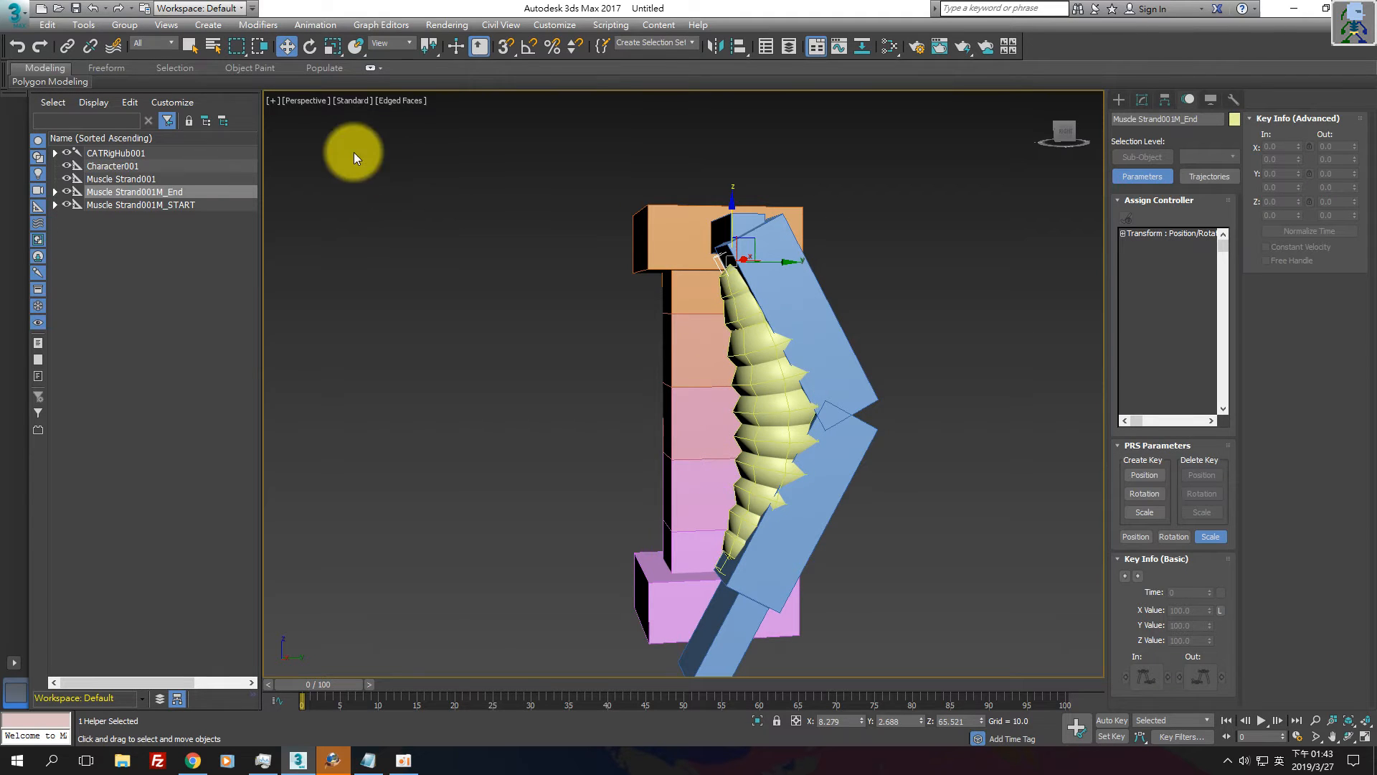
{"action": "left_click", "coordinate": [68, 45]}
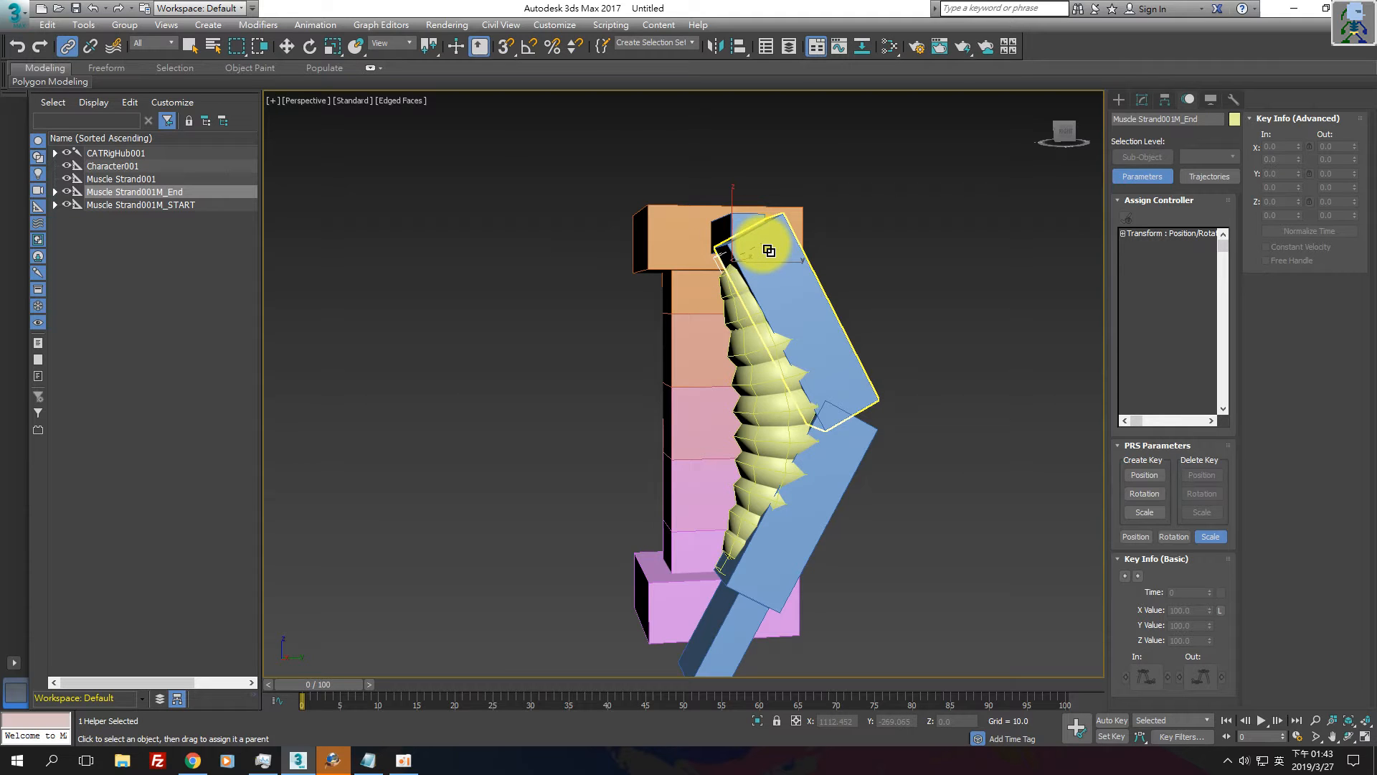
{"action": "left_click_drag", "start_coordinate": [769, 251], "coordinate": [718, 573]}
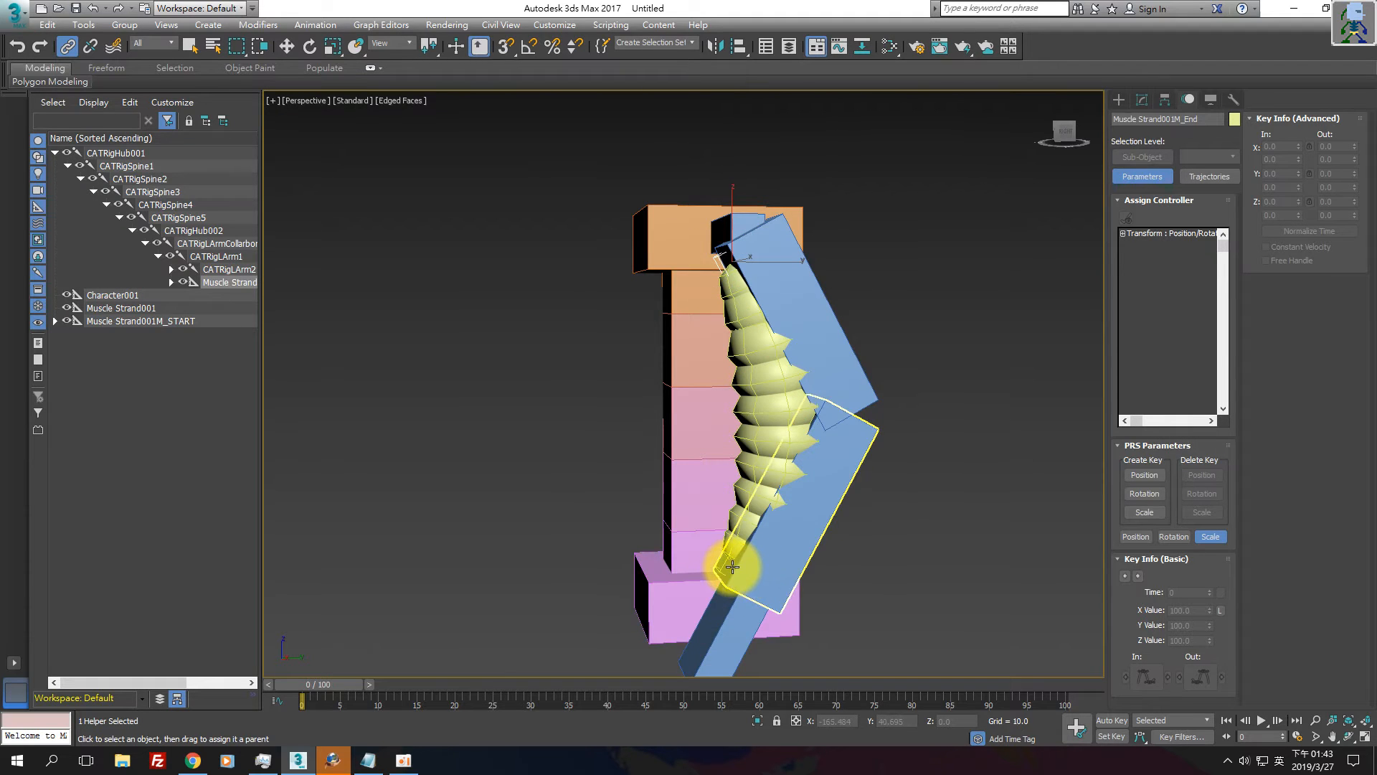
{"action": "left_click", "coordinate": [728, 568]}
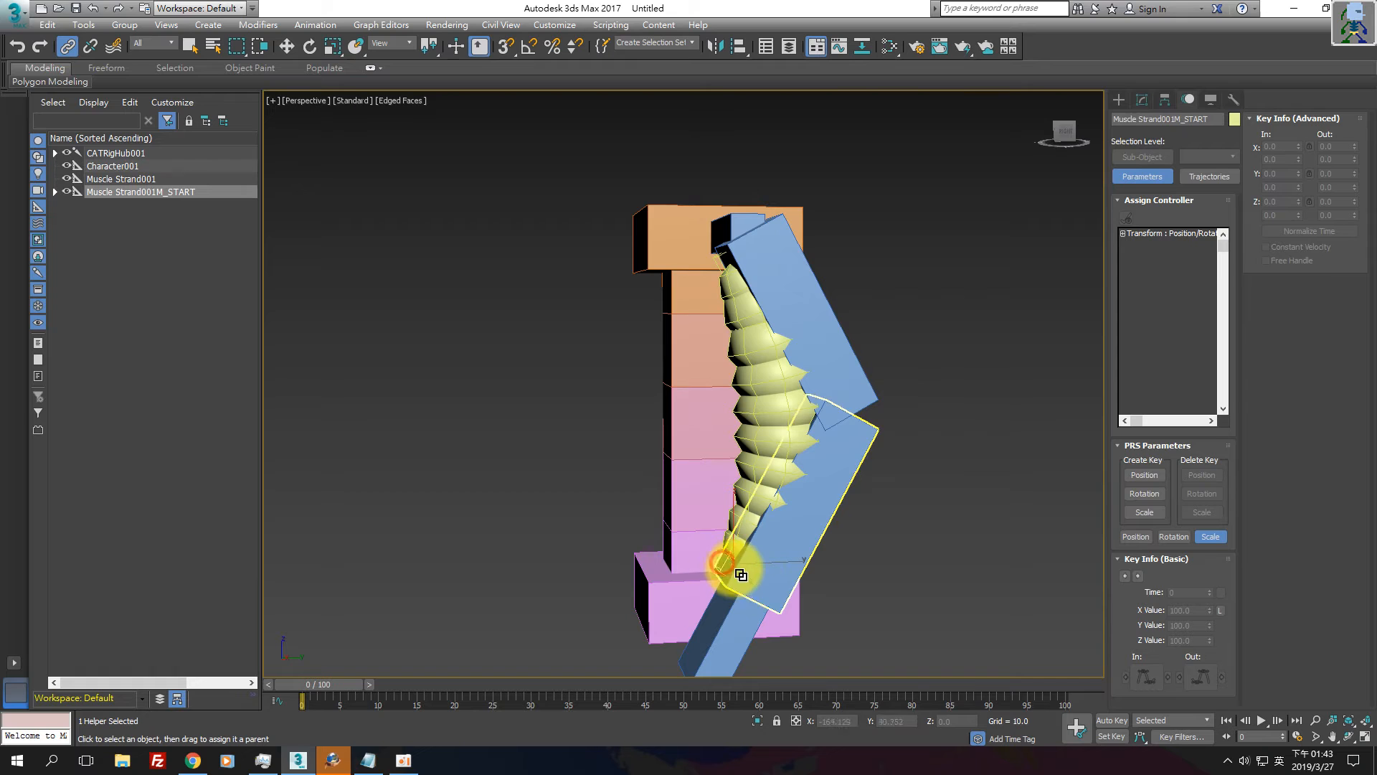
{"action": "mouse_move", "coordinate": [766, 587]}
{"action": "left_mouse_down"}
{"action": "mouse_move", "coordinate": [759, 578]}
{"action": "mouse_move", "coordinate": [777, 600]}
{"action": "left_mouse_up"}
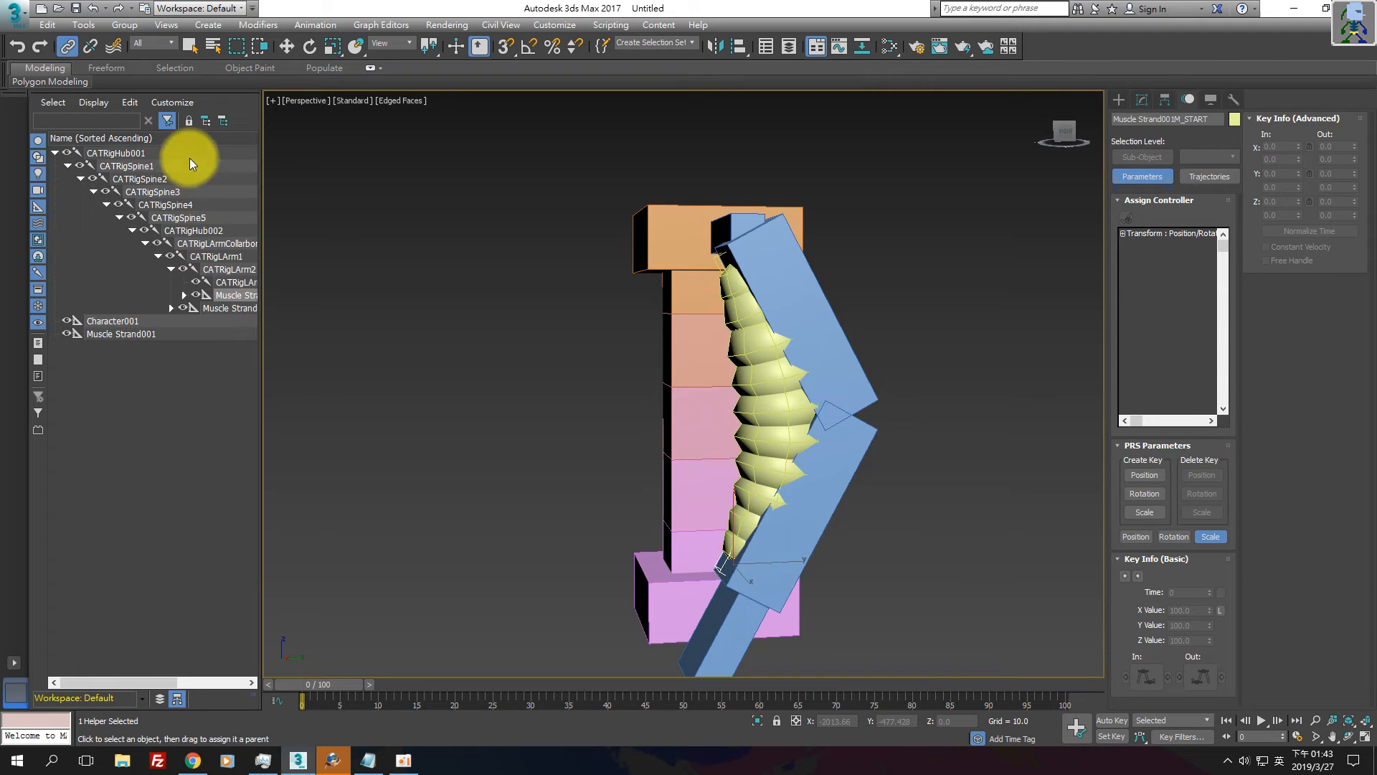
Try moving the palm bone upward to test how the linked muscle strand follows the arm.
{"action": "left_click", "coordinate": [286, 46]}
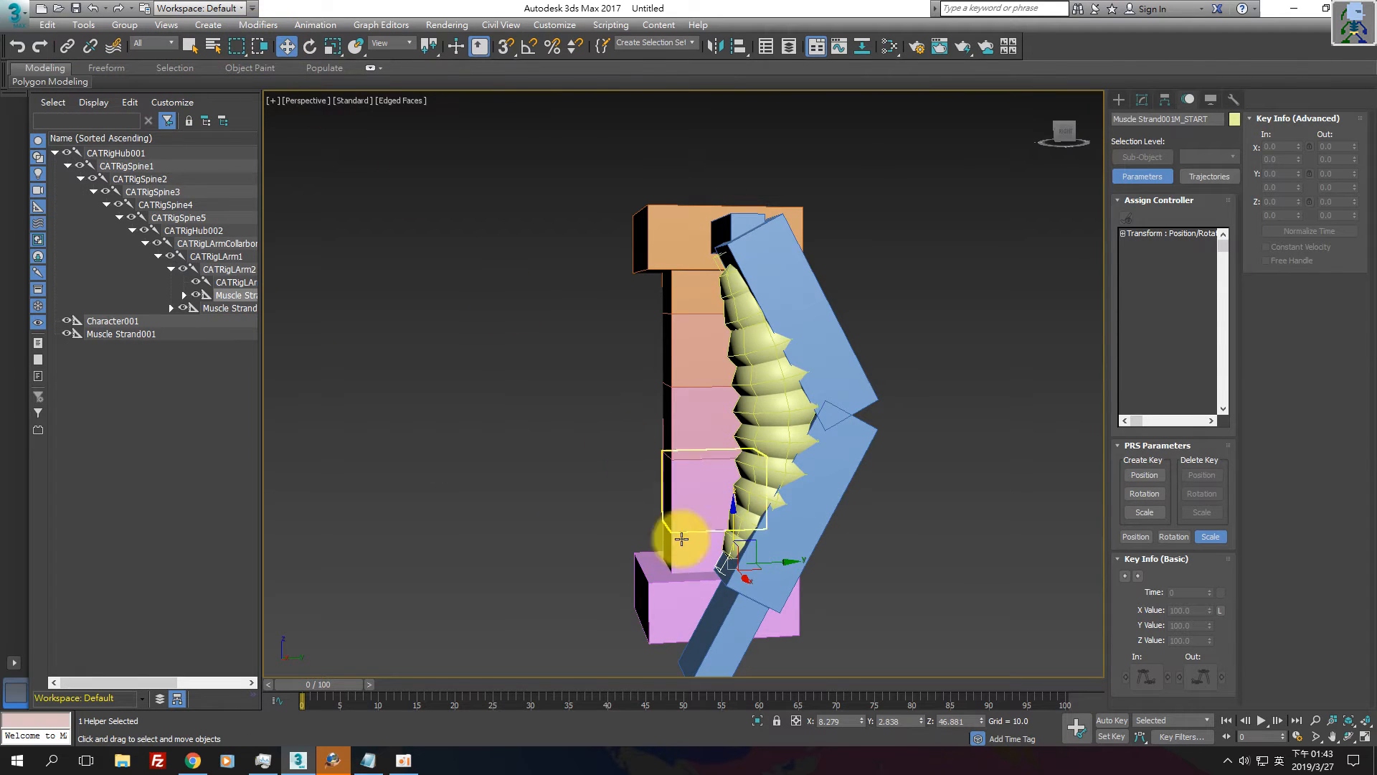
{"action": "left_click", "coordinate": [724, 638]}
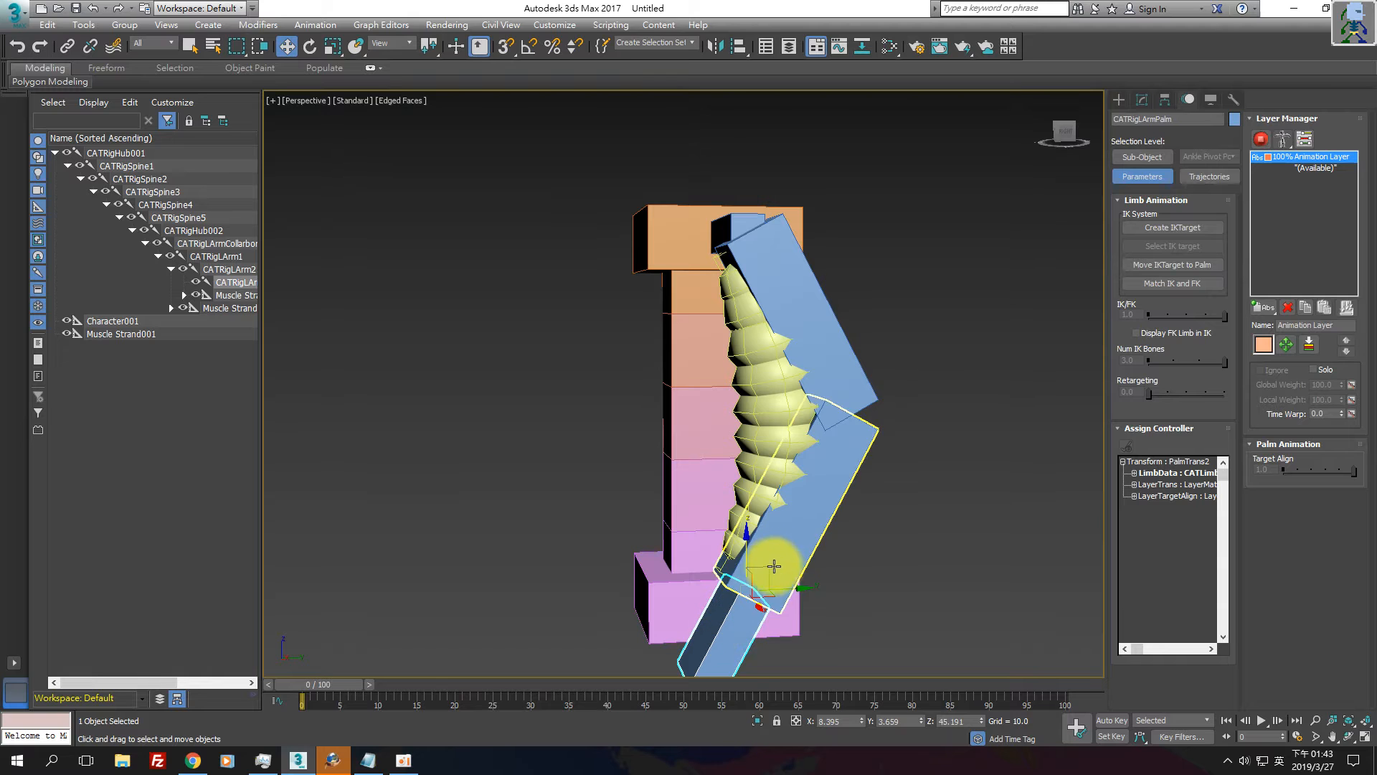
{"action": "left_click_drag", "start_coordinate": [766, 572], "coordinate": [709, 502]}
Switch to the Evernote notes in Chrome and review the screenshots on testing the palm and enabling Squash/Stretch.
{"action": "left_click", "coordinate": [192, 759]}
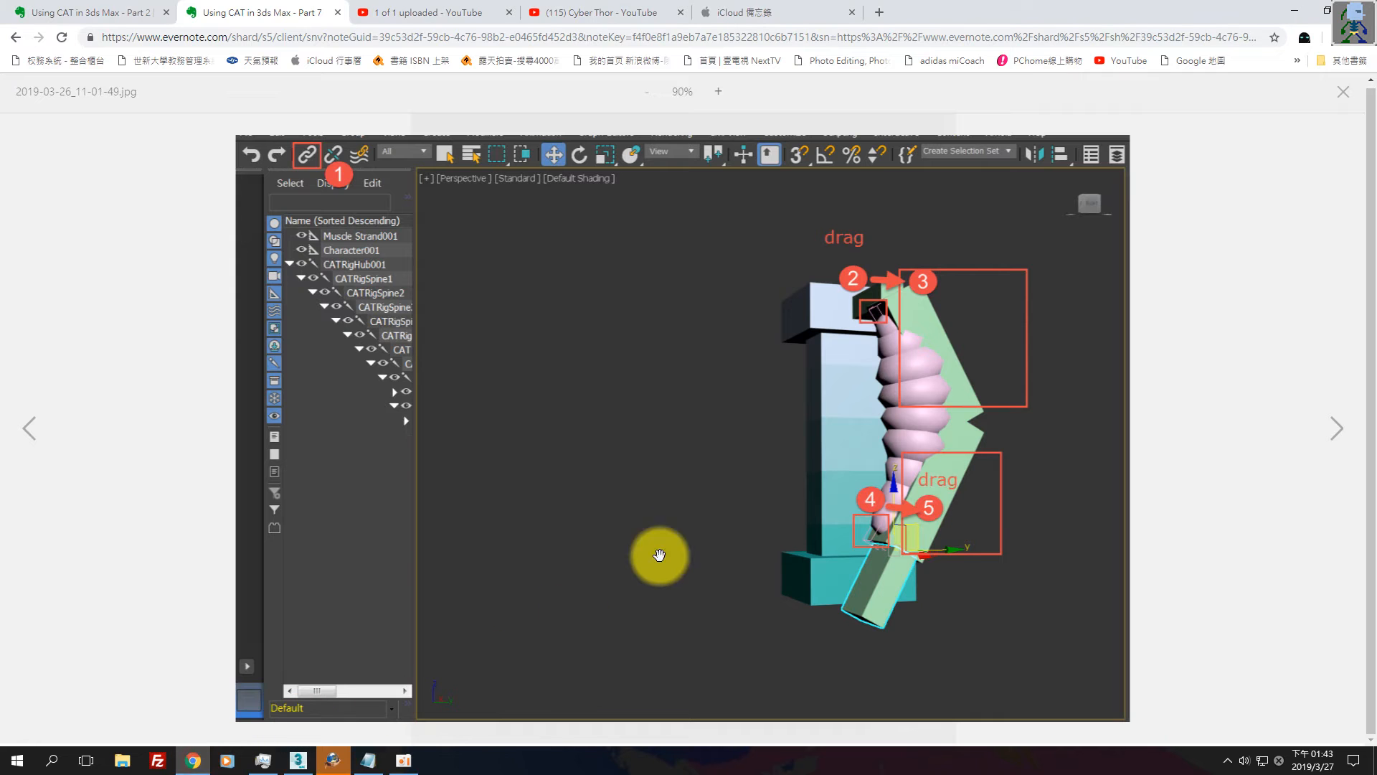
{"action": "key", "text": "Right"}
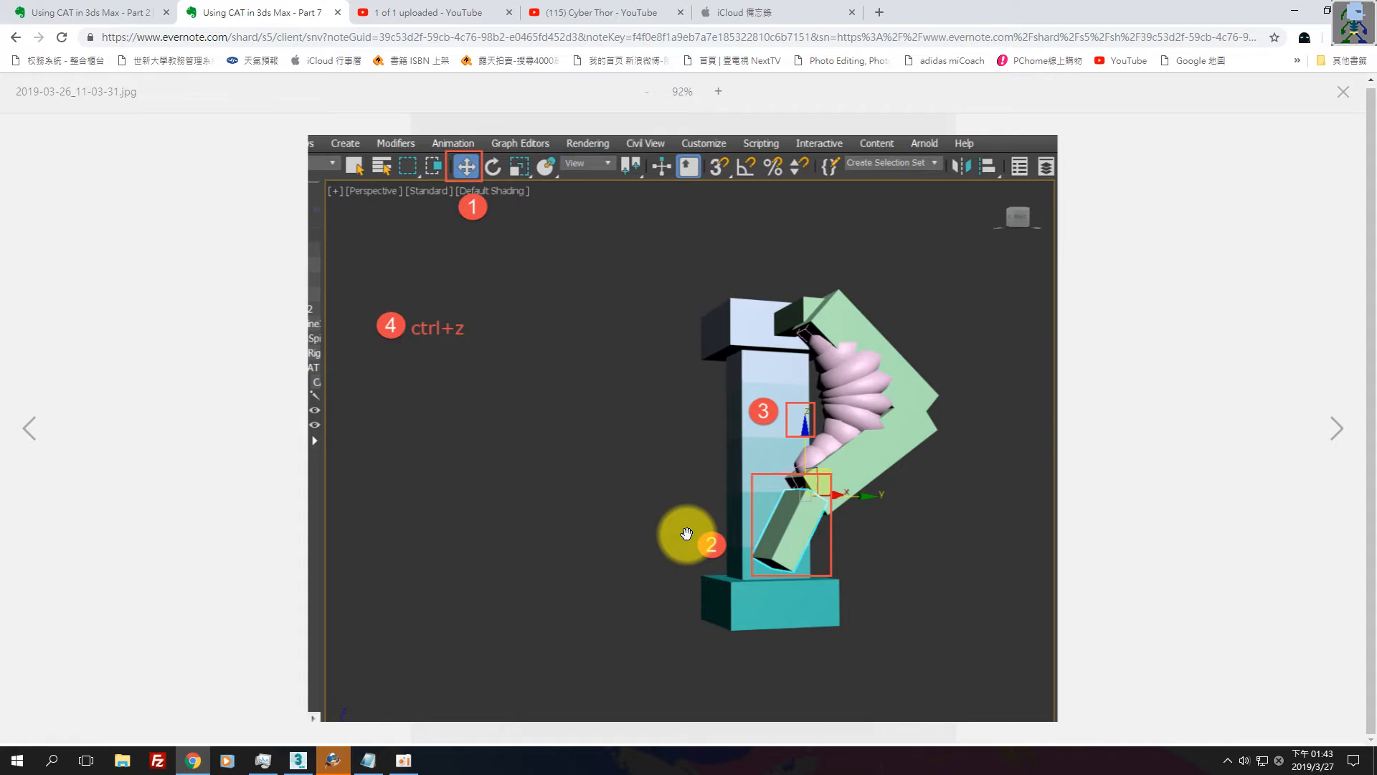
{"action": "key", "text": "Right"}
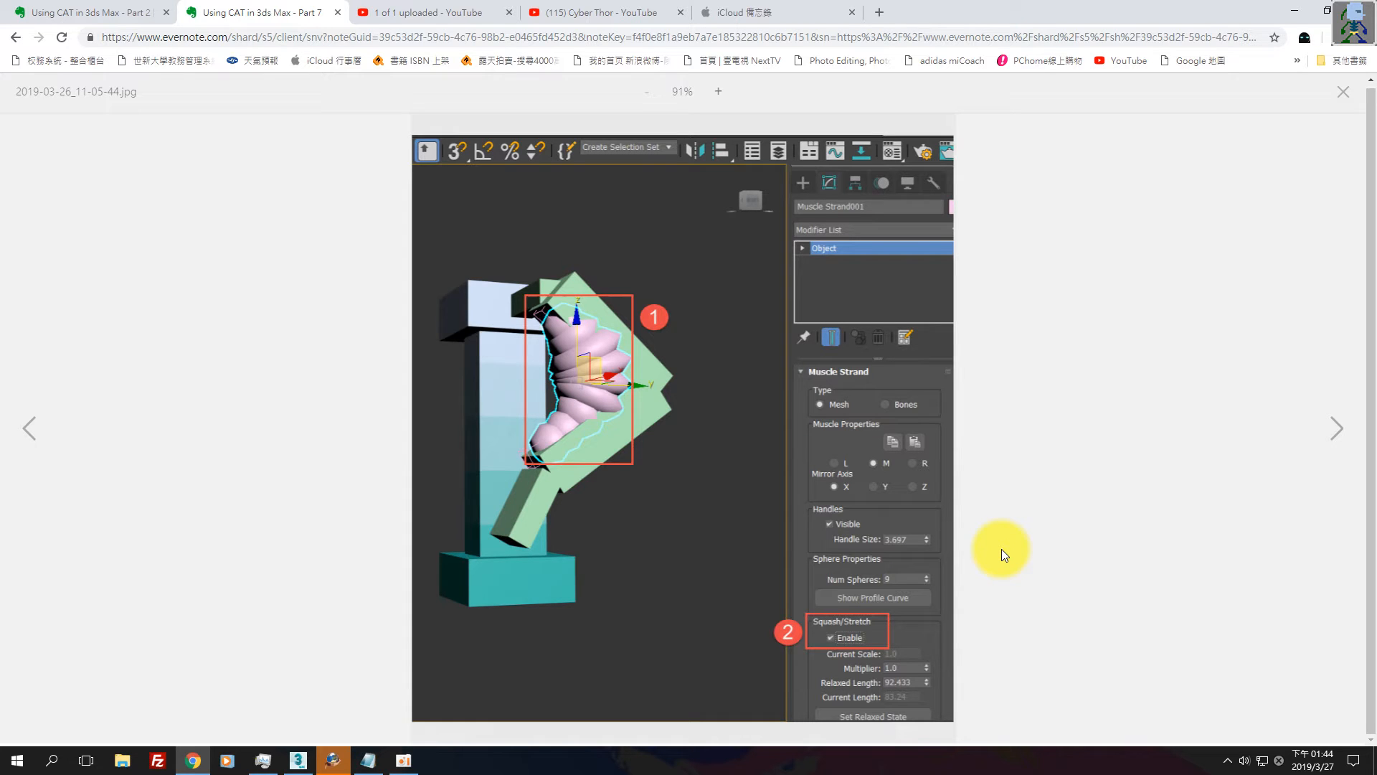
Search Google videos for "squash stretch" in a new tab and open "1. Squash & Stretch - 12 Principles of Animation".
{"action": "left_click", "coordinate": [879, 13]}
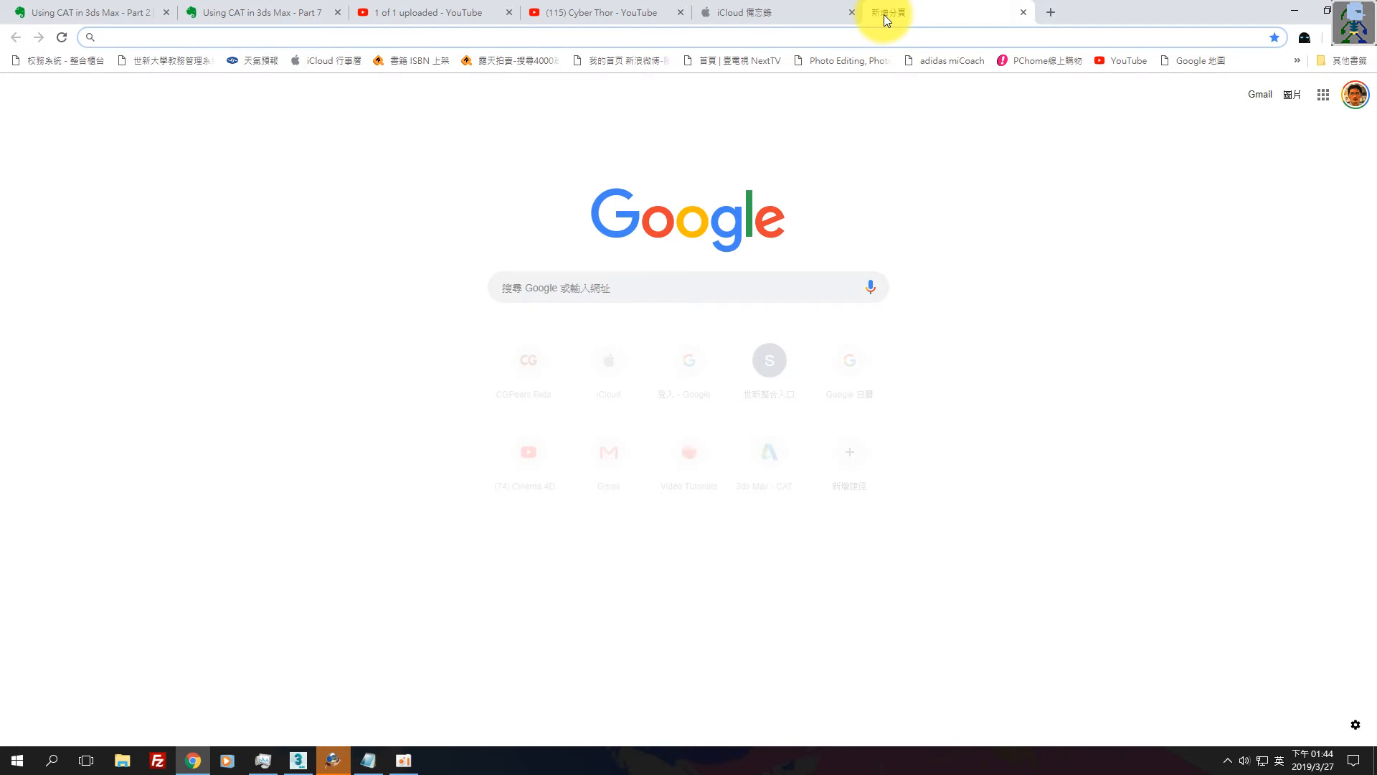
{"action": "type", "text": "squa"}
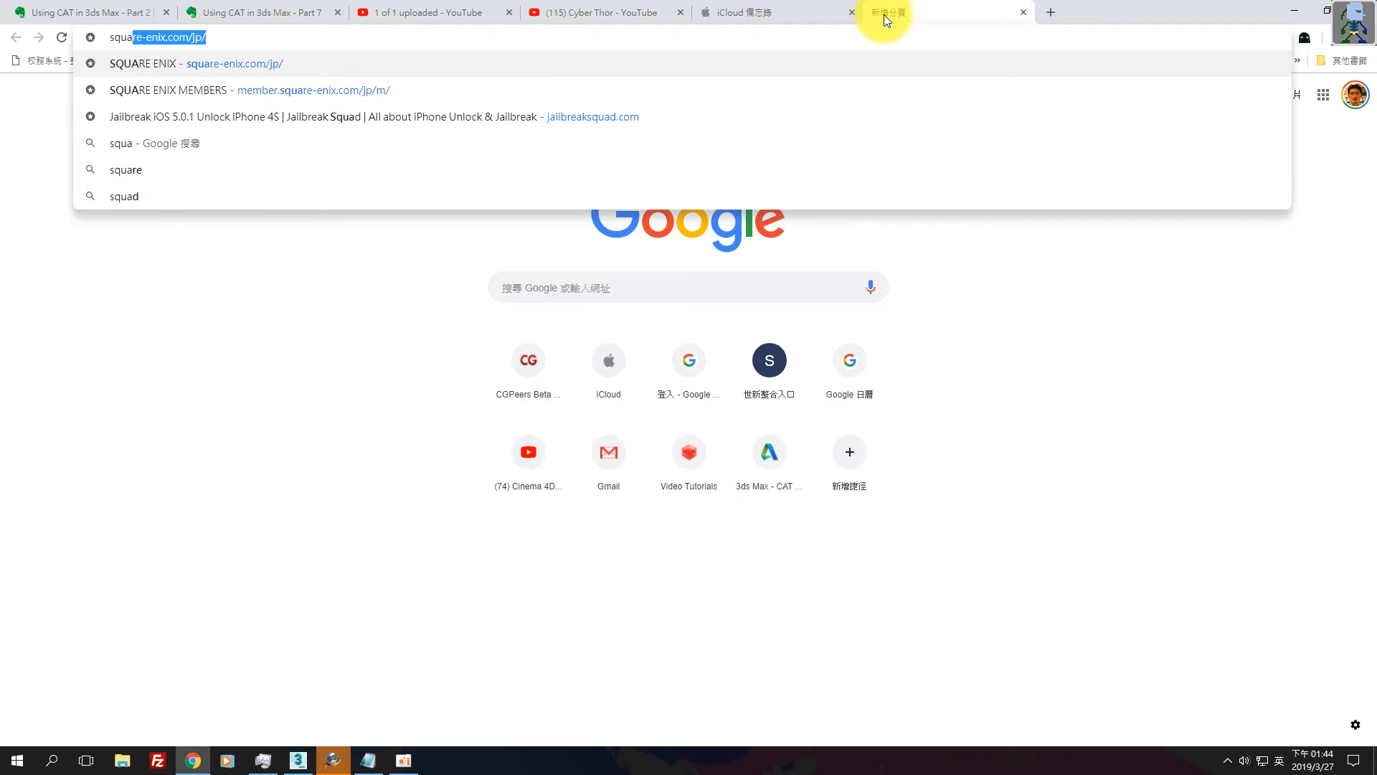
{"action": "type", "text": "sh stretch"}
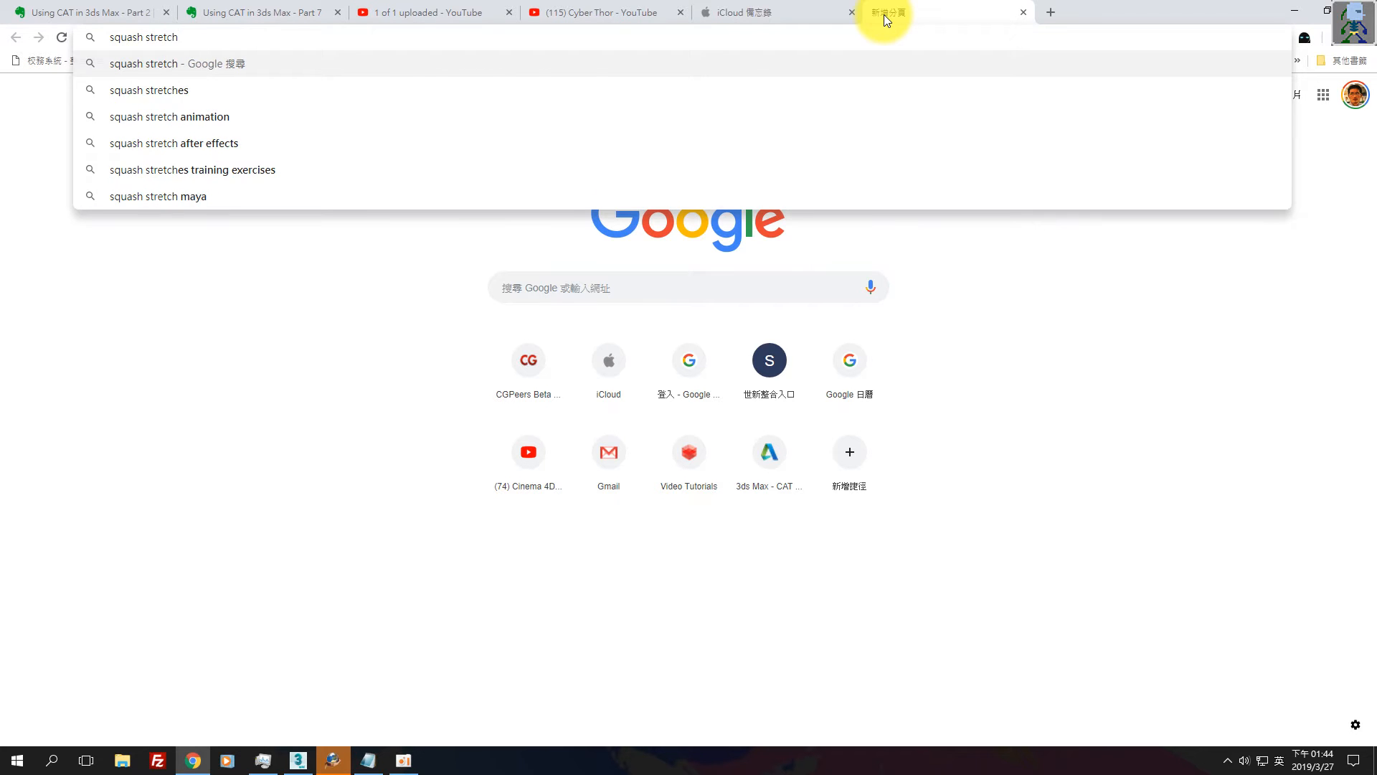
{"action": "key", "text": "Return"}
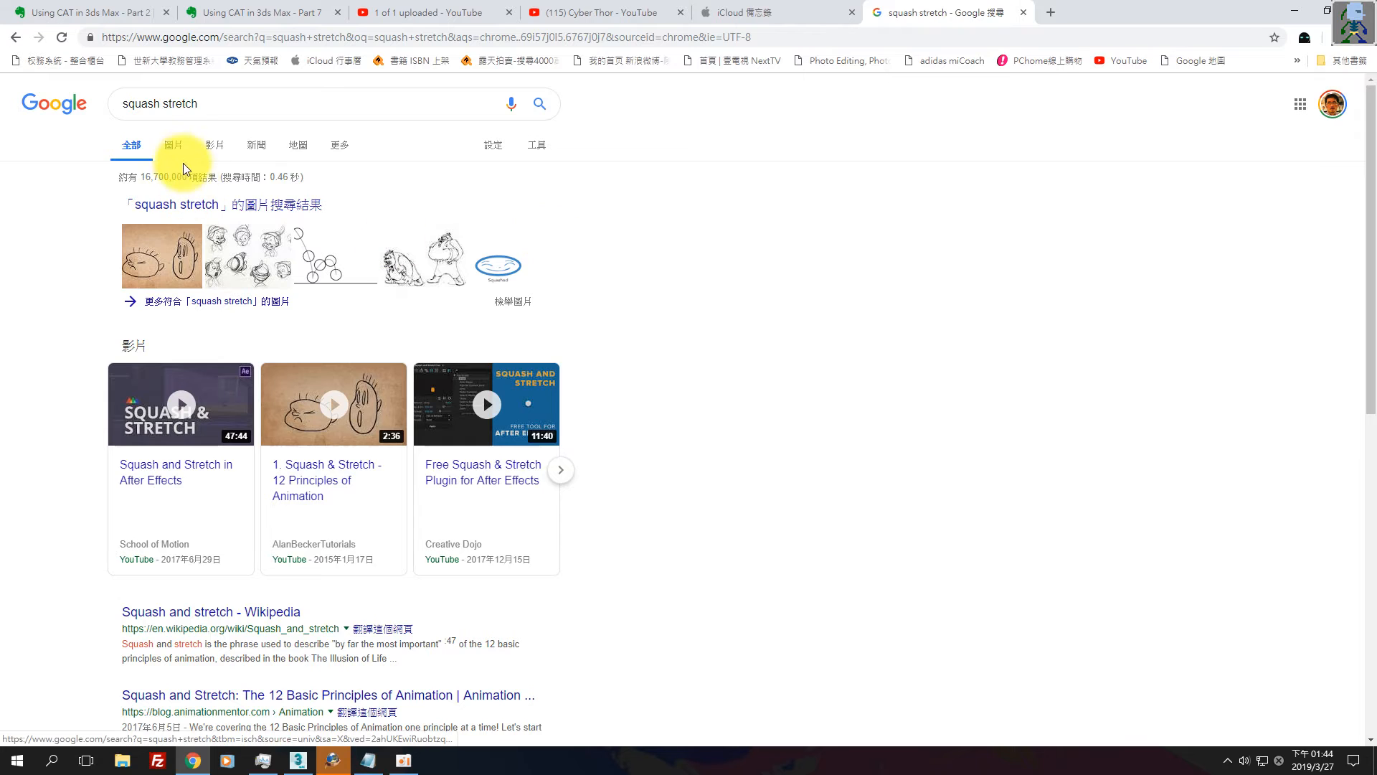
{"action": "left_click", "coordinate": [213, 150]}
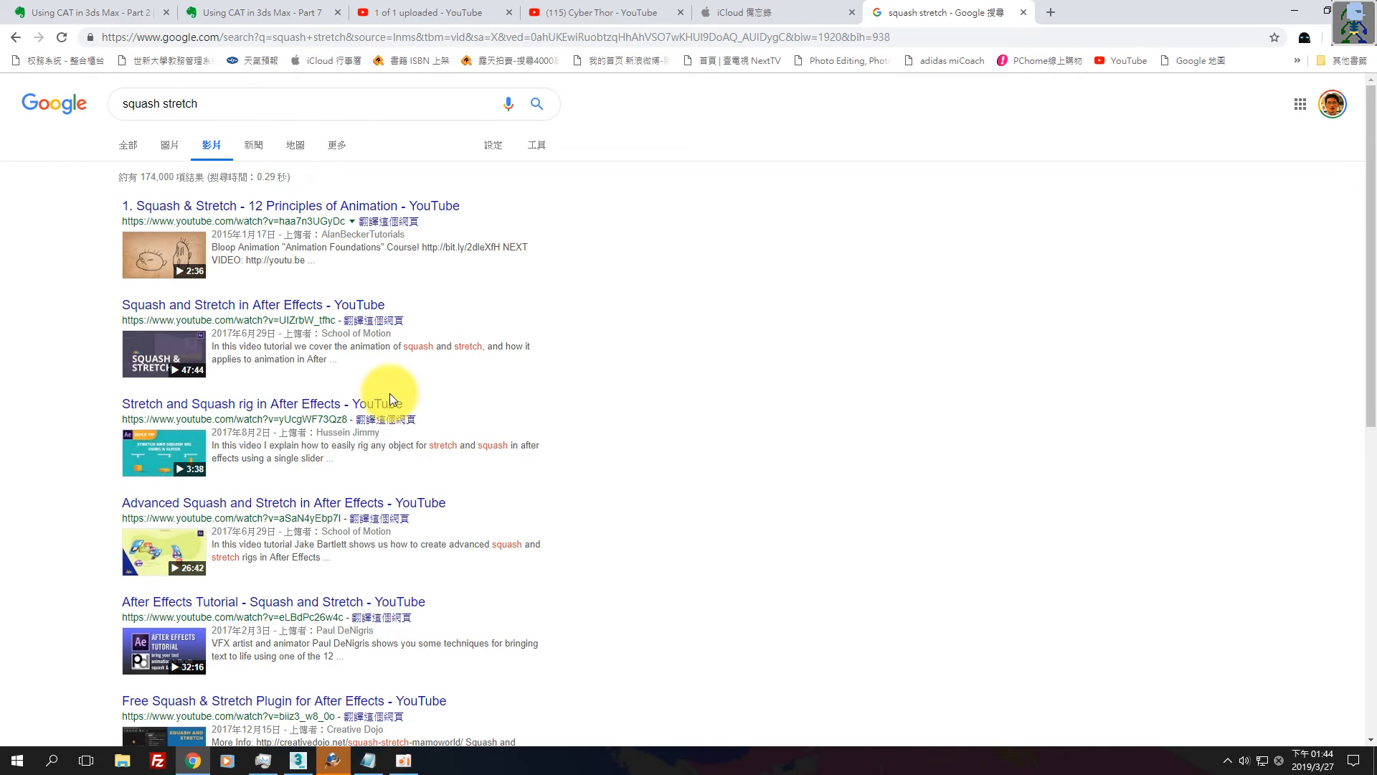
{"action": "left_click", "coordinate": [213, 210]}
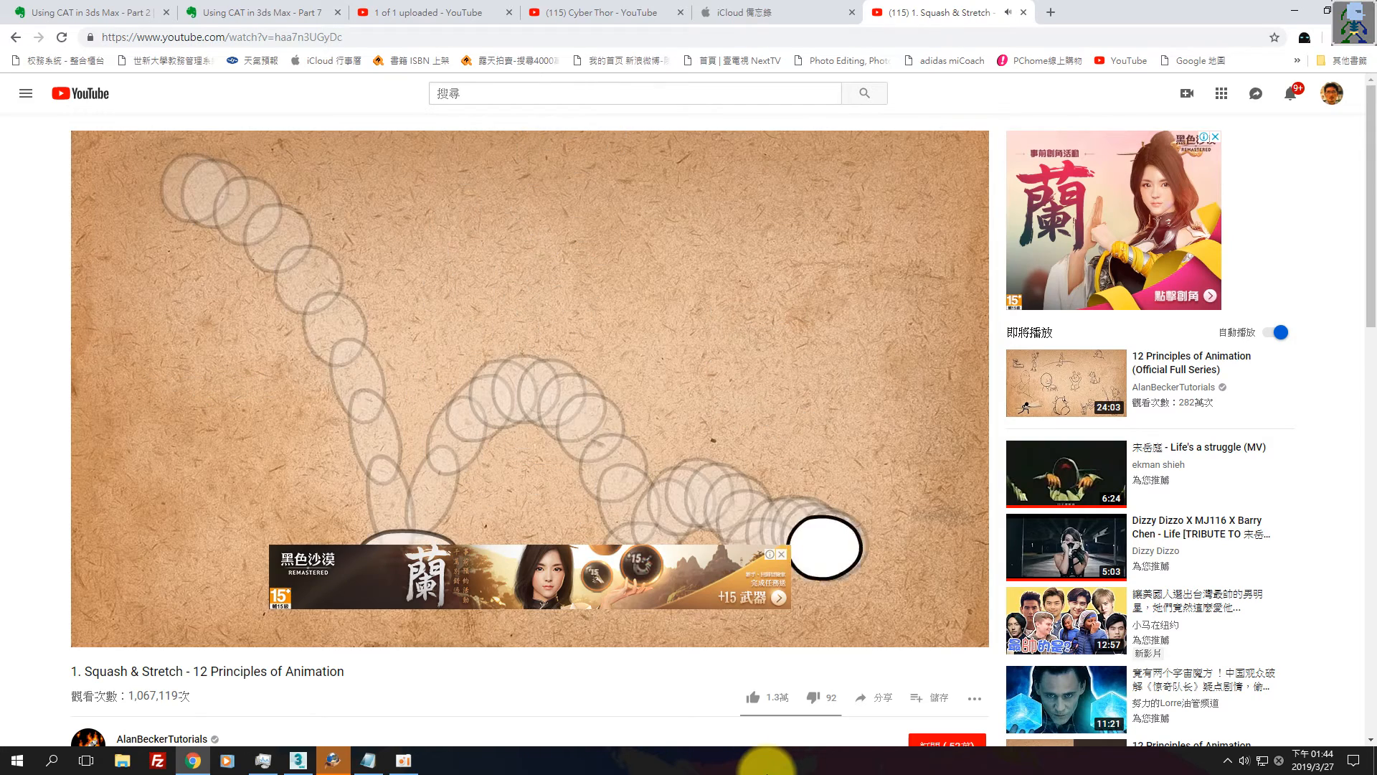
Dismiss the video's overlay ad, watch and pause the Squash & Stretch video, and return through the Evernote notes to 3ds Max.
{"action": "left_click", "coordinate": [780, 554]}
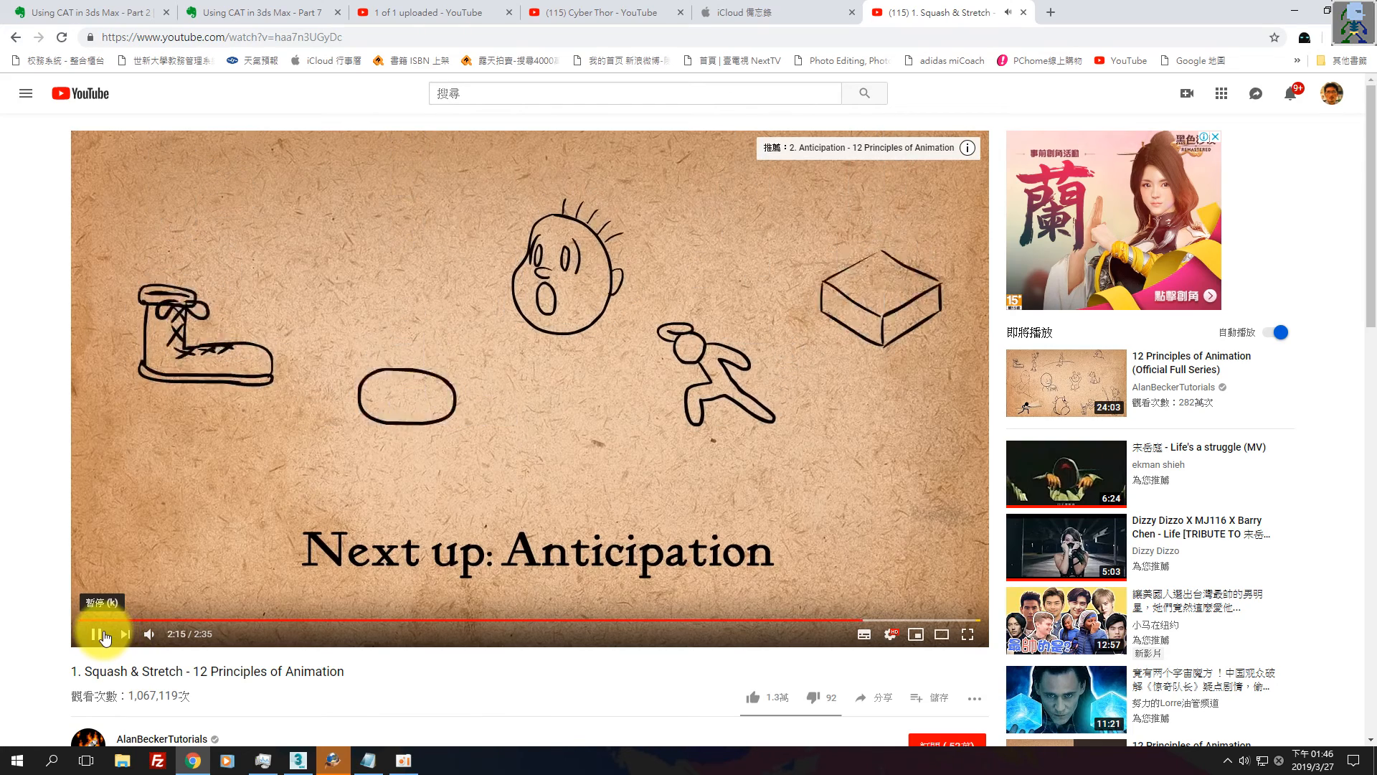
{"action": "left_click", "coordinate": [115, 635]}
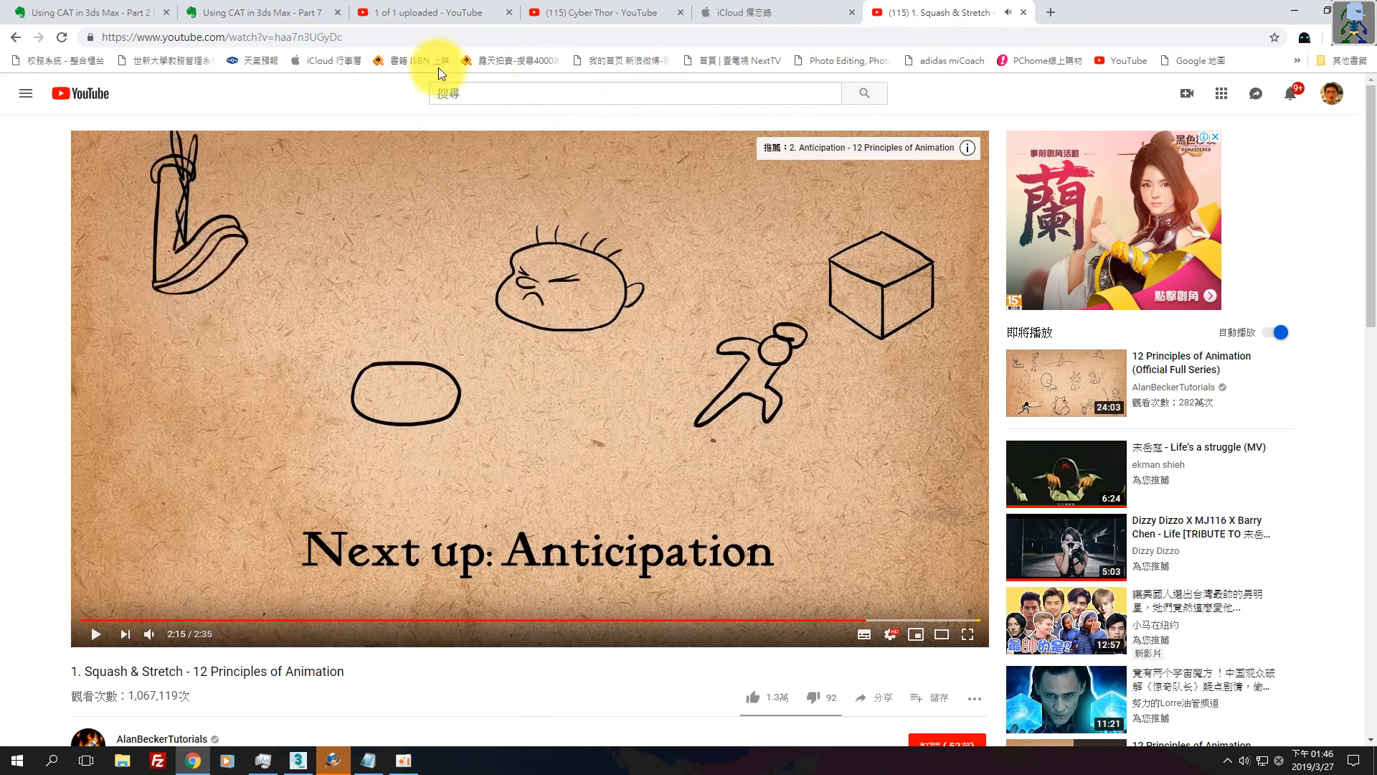
{"action": "left_click", "coordinate": [254, 15]}
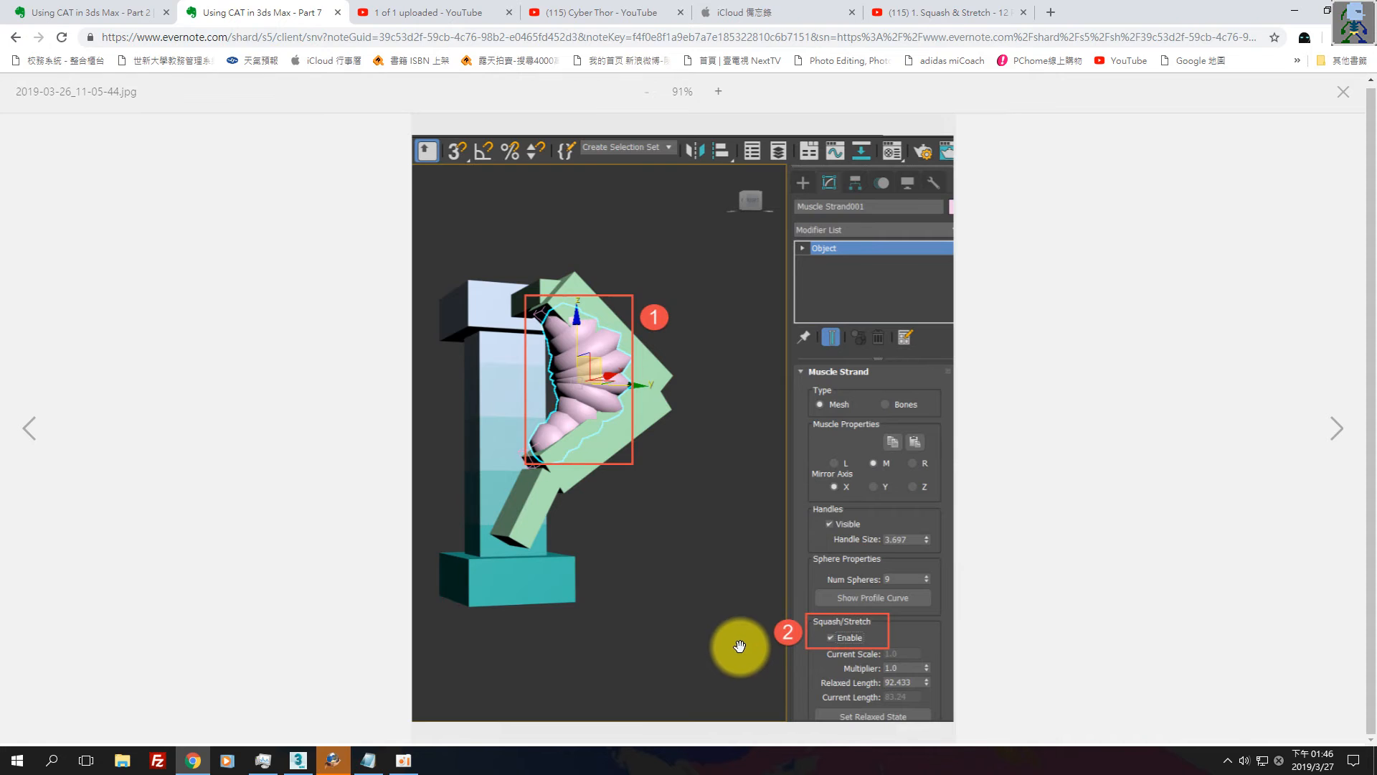
{"action": "key", "text": "alt+Tab"}
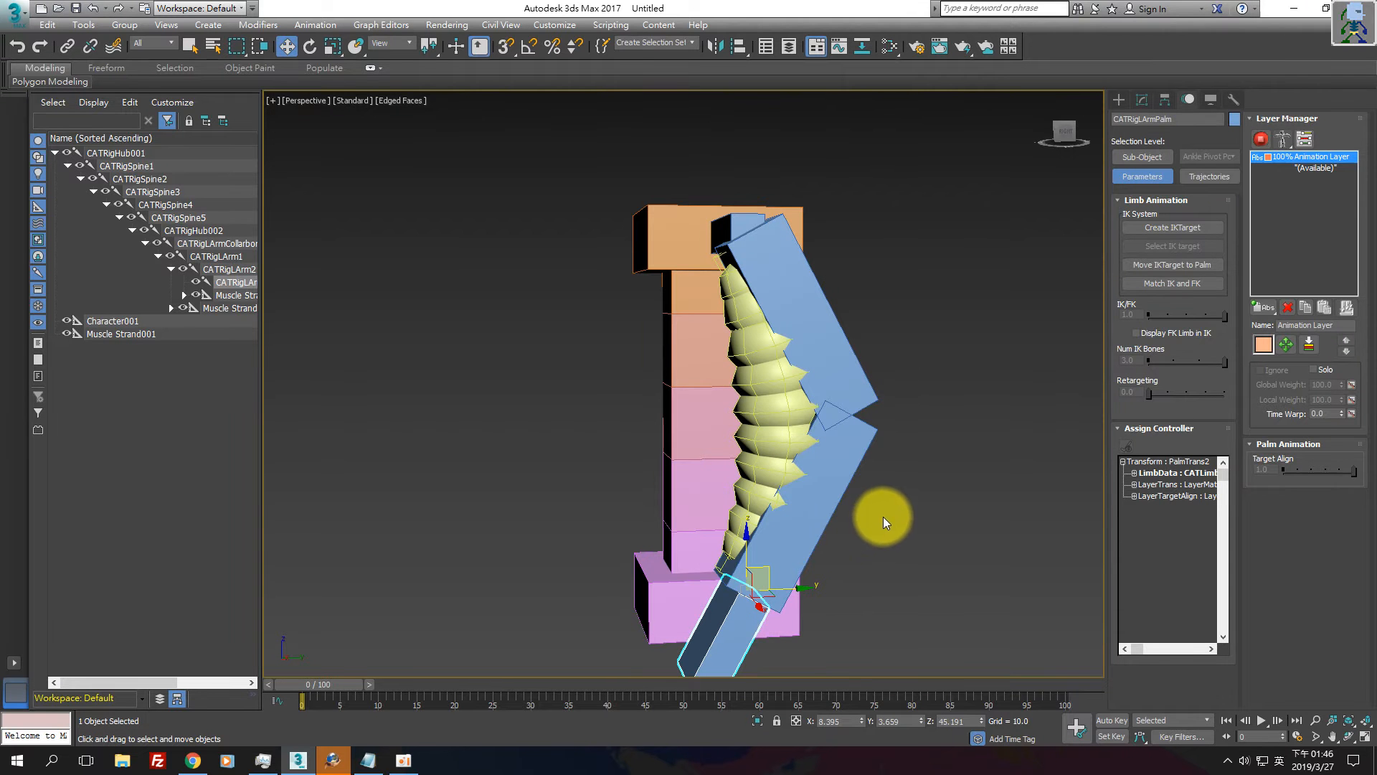
Enable Squash/Stretch on the muscle strand, raise the palm bone to bend the arm, and reselect the strand.
{"action": "left_click", "coordinate": [768, 472]}
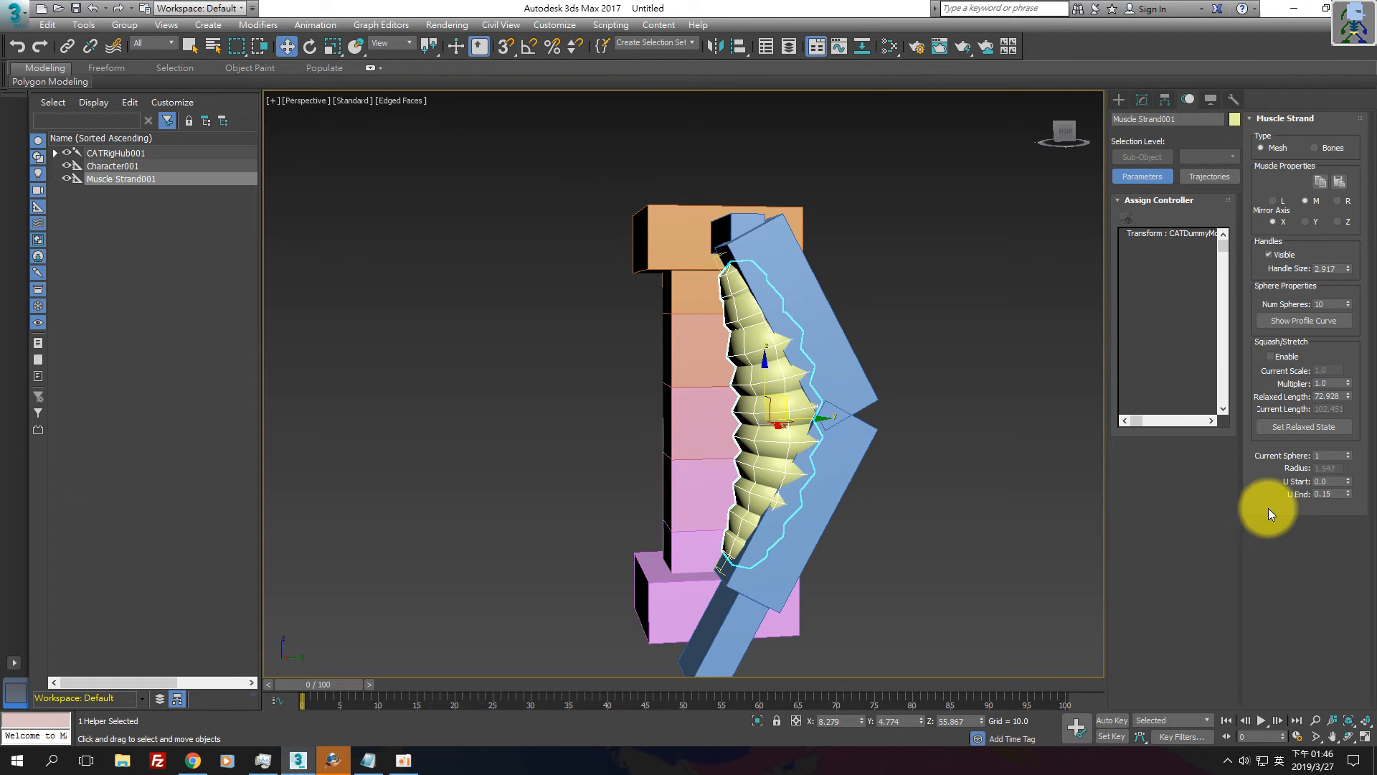
{"action": "left_click", "coordinate": [1271, 357]}
{"action": "middle_click_drag", "start_coordinate": [1026, 488], "coordinate": [1040, 459], "text": "alt"}
{"action": "left_click", "coordinate": [744, 627]}
{"action": "left_click_drag", "start_coordinate": [764, 574], "coordinate": [743, 512]}
{"action": "left_click", "coordinate": [789, 400]}
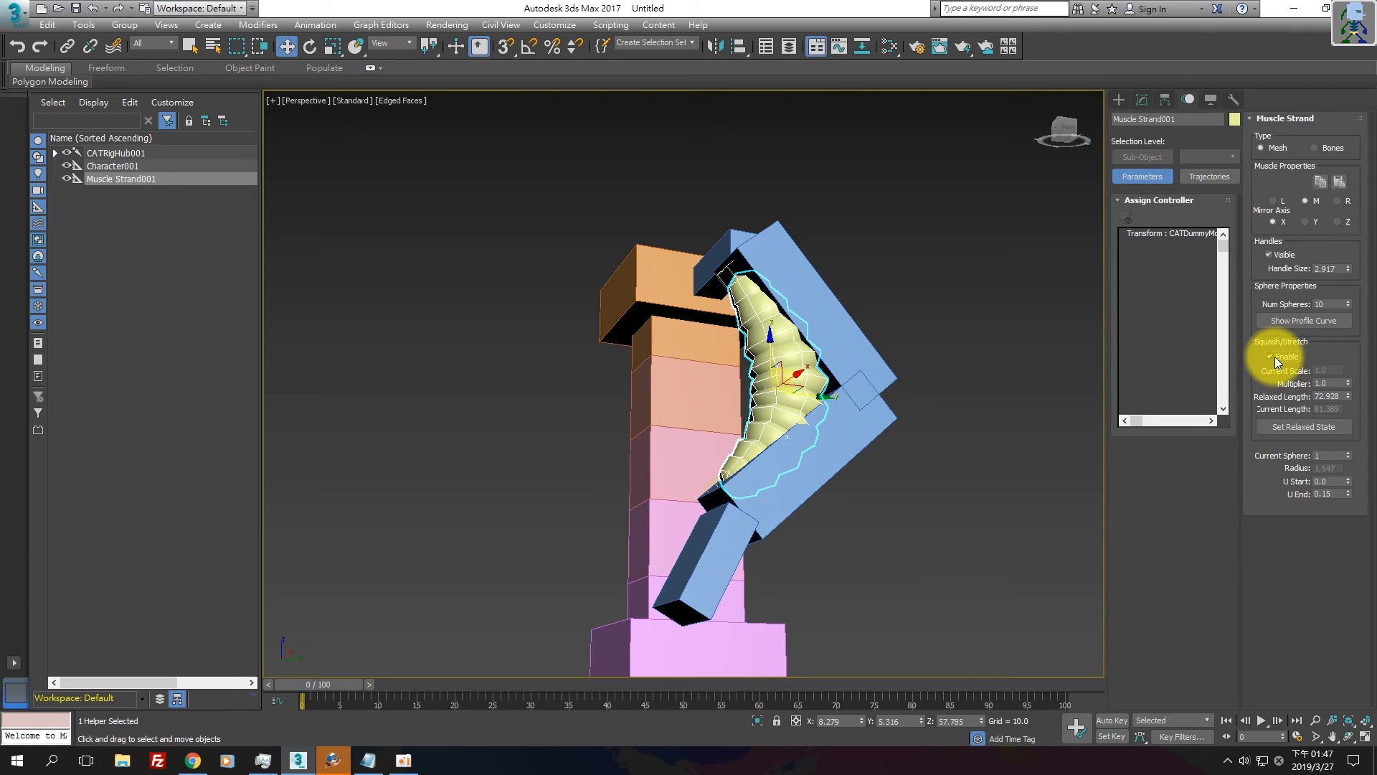
Move the palm bone back and forth near the spine to test the muscle strand's bulge, checking its Squash/Stretch option in between.
{"action": "left_click", "coordinate": [726, 530]}
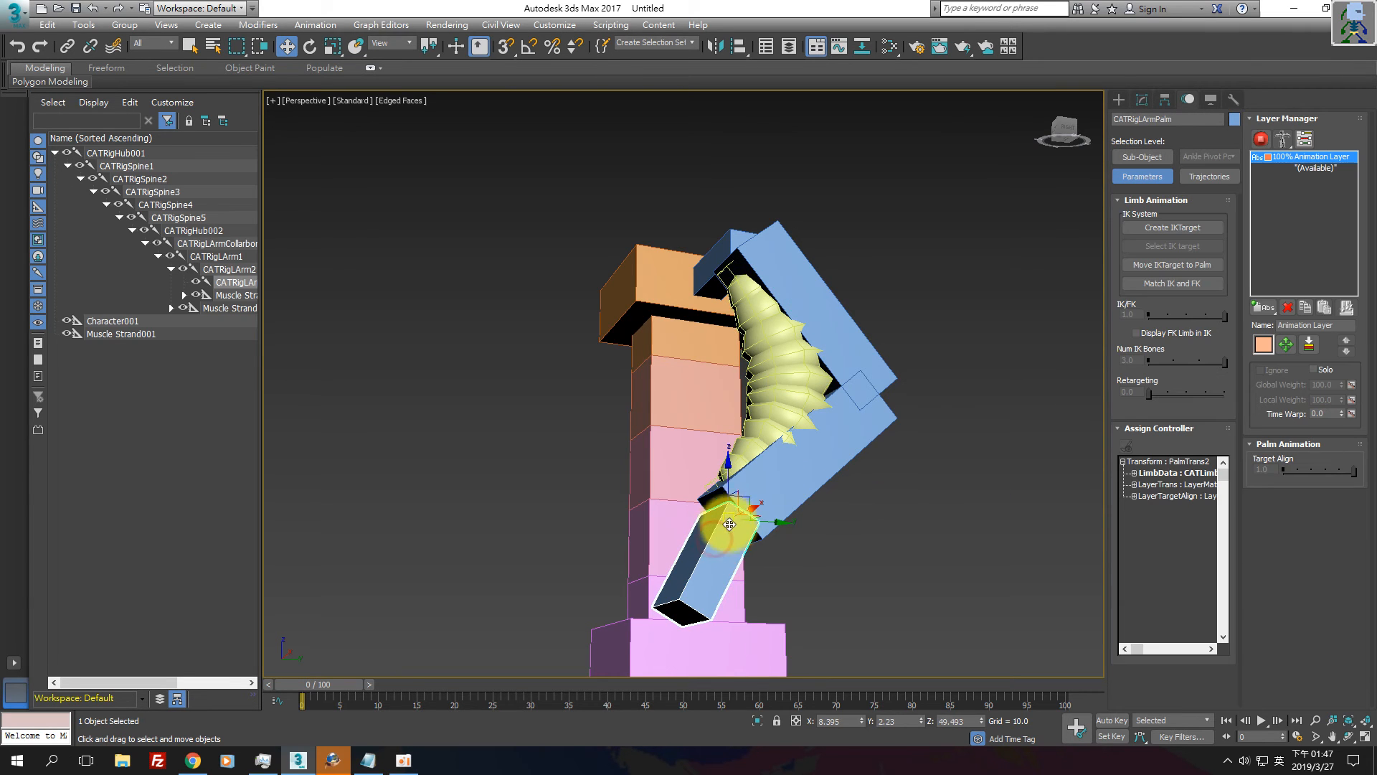
{"action": "left_click_drag", "start_coordinate": [744, 503], "coordinate": [708, 488]}
{"action": "left_click_drag", "start_coordinate": [701, 442], "coordinate": [715, 500]}
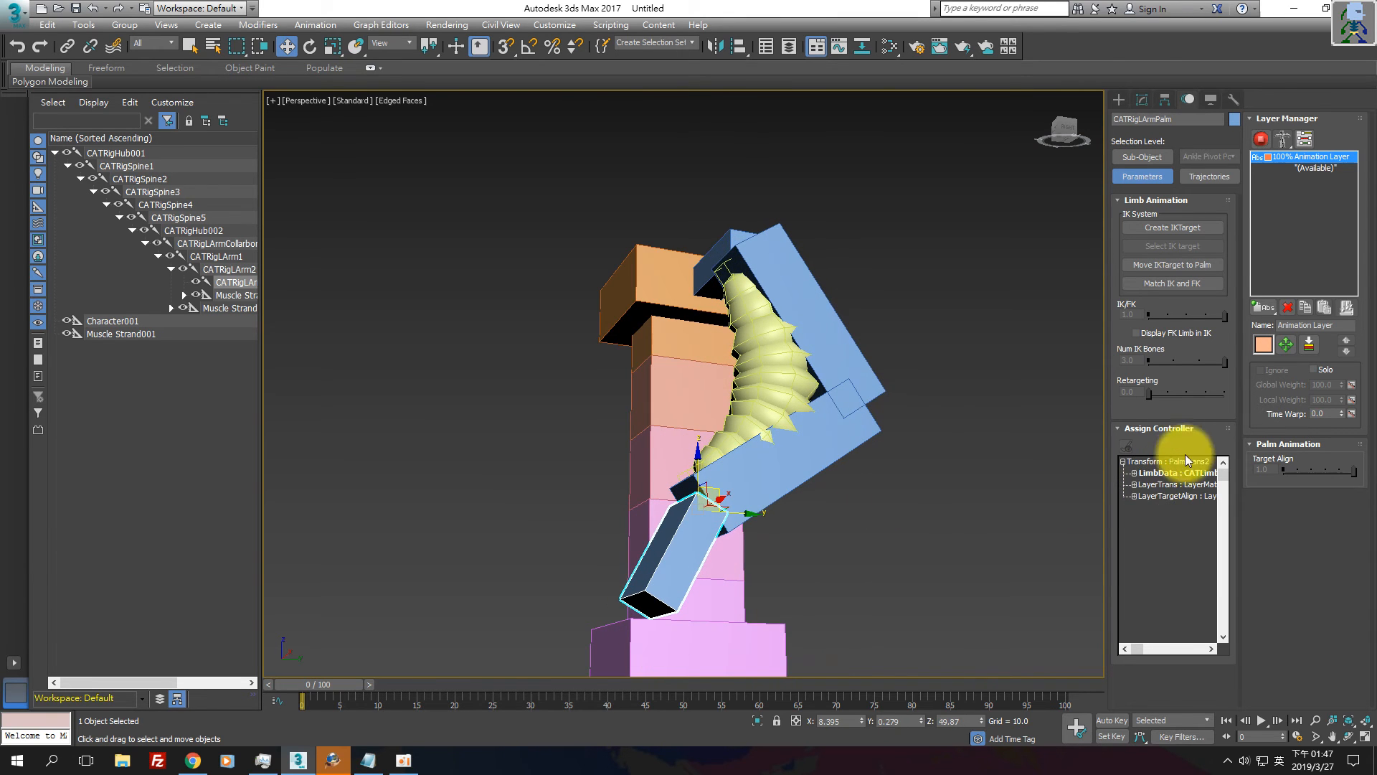
{"action": "left_click", "coordinate": [784, 363]}
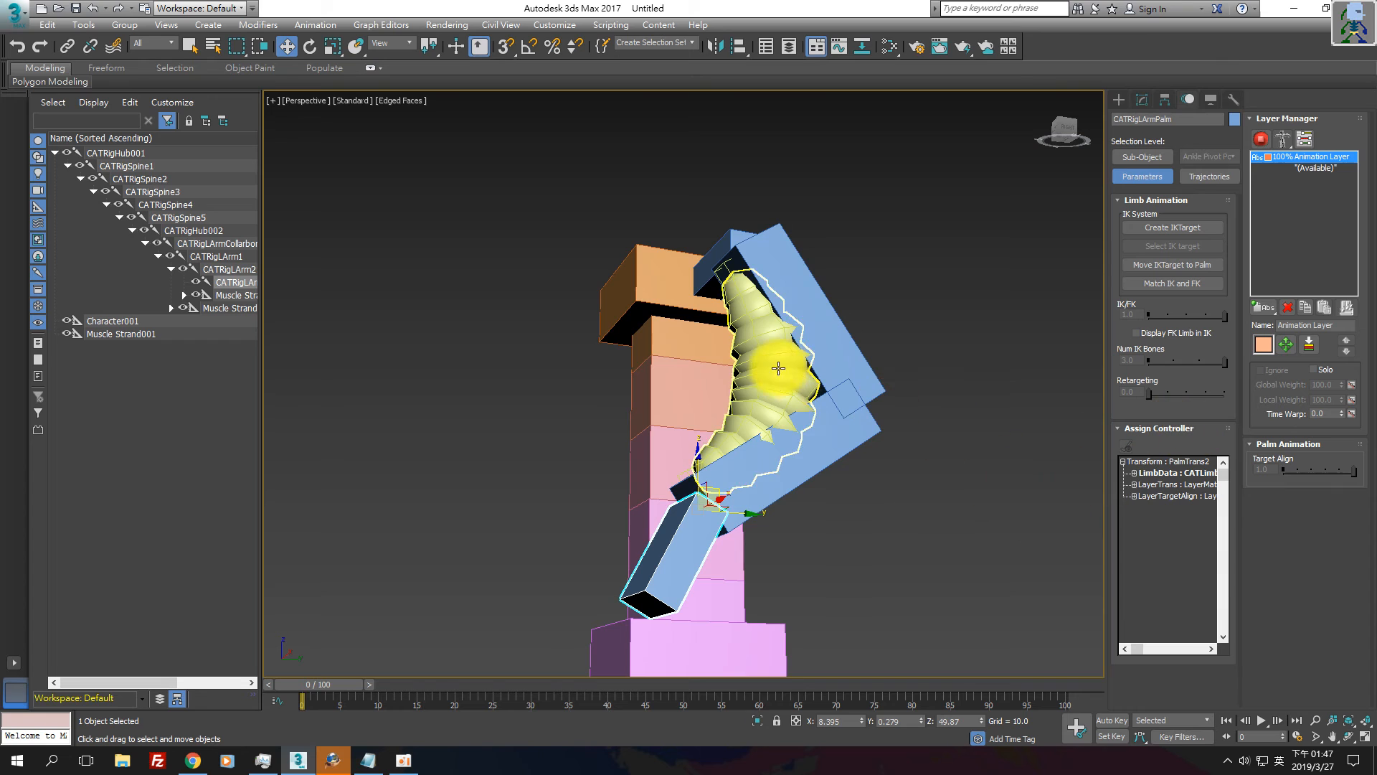
{"action": "left_click", "coordinate": [1268, 357]}
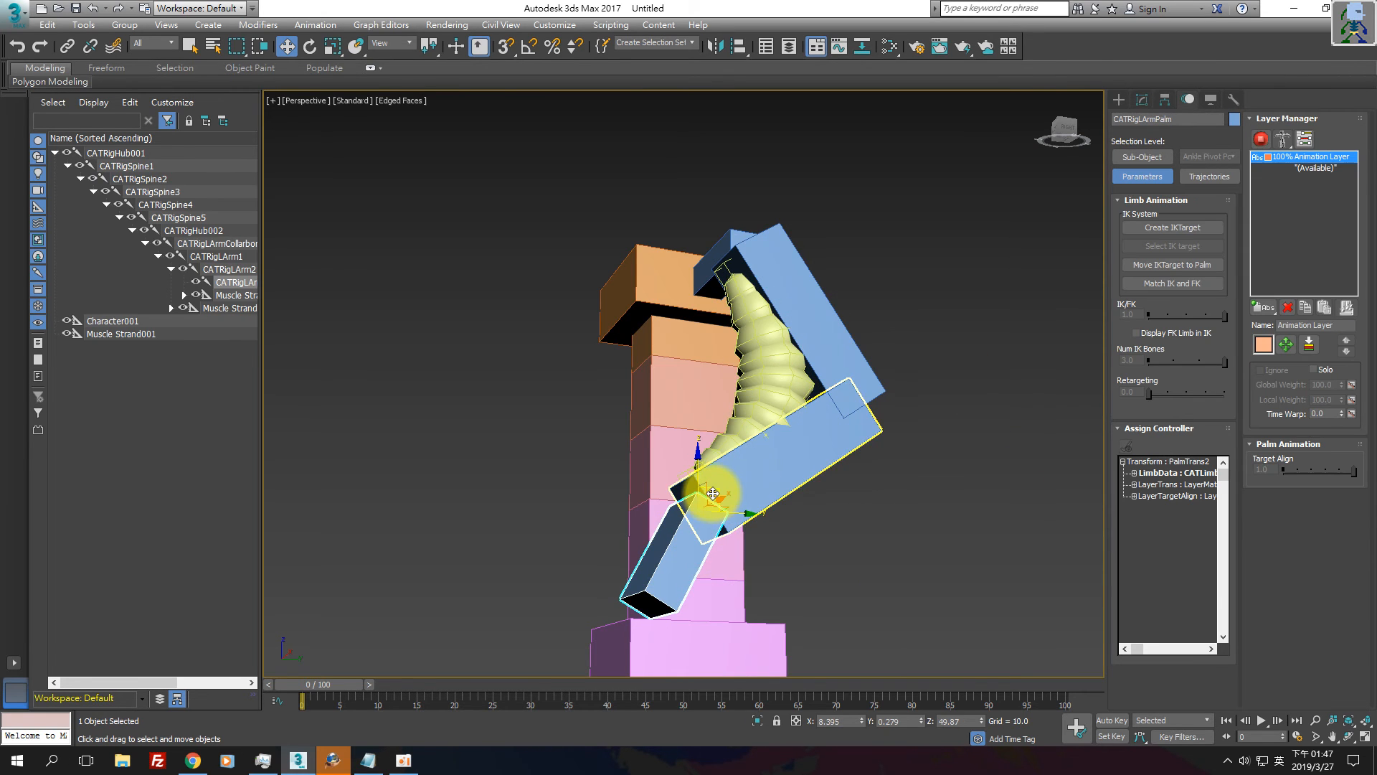
{"action": "left_click_drag", "start_coordinate": [722, 434], "coordinate": [701, 491]}
{"action": "mouse_move", "coordinate": [677, 560]}
{"action": "middle_mouse_down", "text": "alt"}
{"action": "mouse_move", "coordinate": [713, 557]}
{"action": "mouse_move", "coordinate": [693, 568]}
{"action": "middle_mouse_up", "text": "alt"}
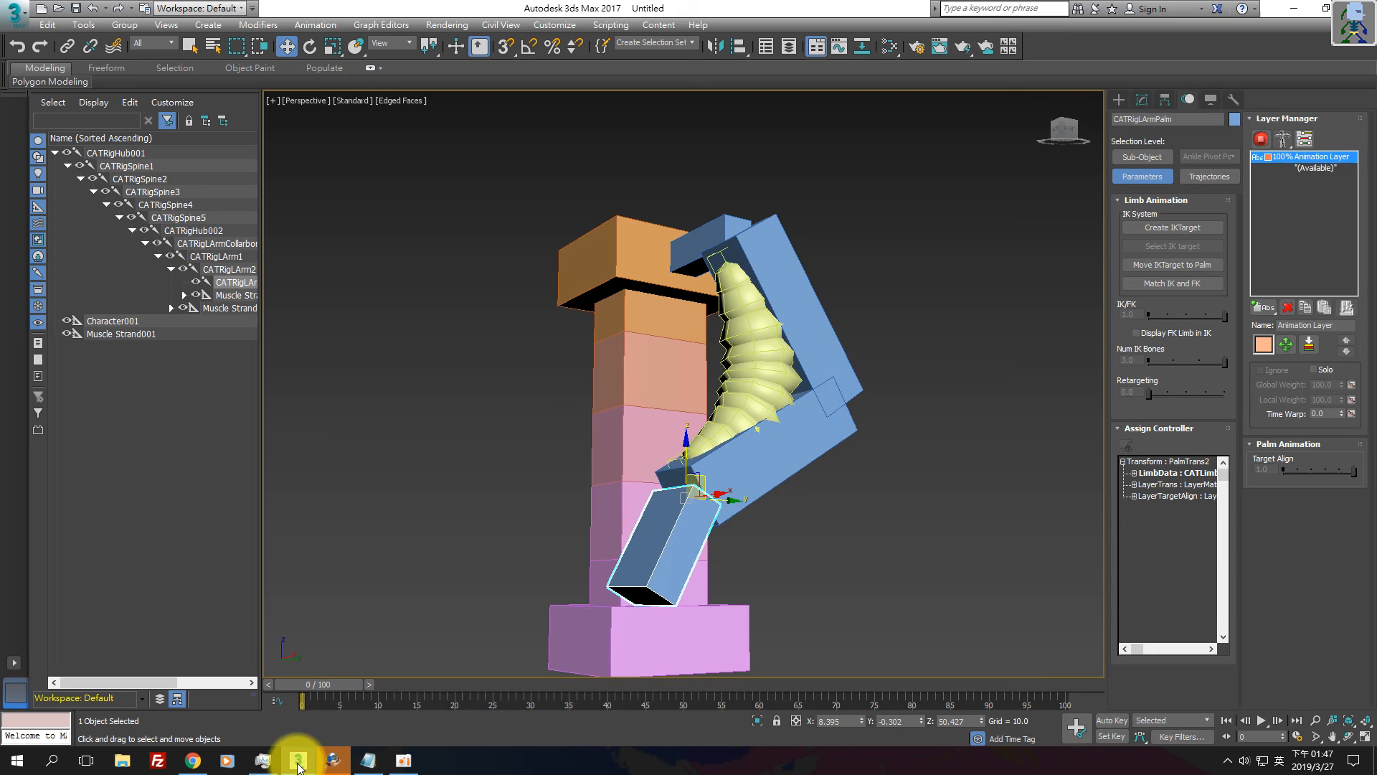
Review the Evernote screenshots on the Squash/Stretch Multiplier and Relaxed Length values, and switch back to 3ds Max.
{"action": "left_click", "coordinate": [192, 759]}
{"action": "key", "text": "Right"}
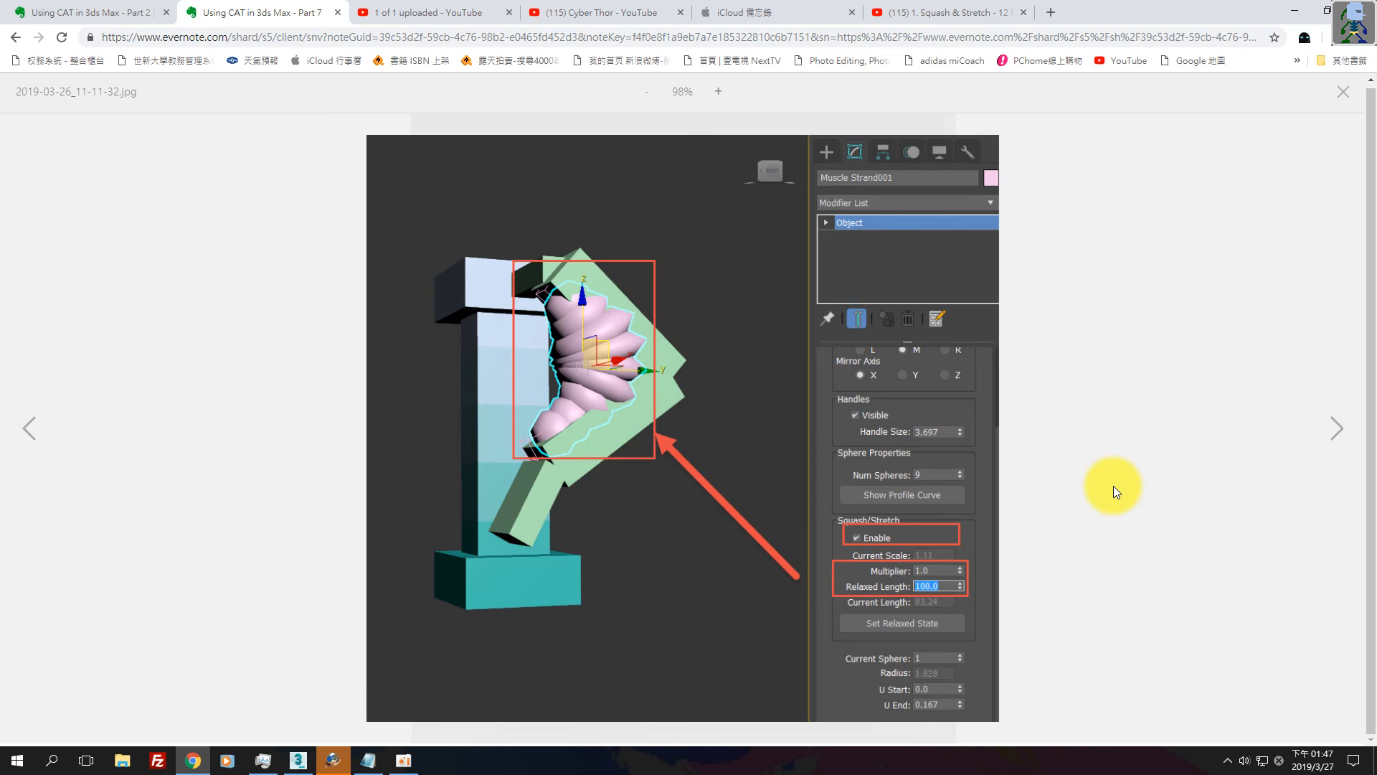
{"action": "key", "text": "Right"}
{"action": "key", "text": "Right"}
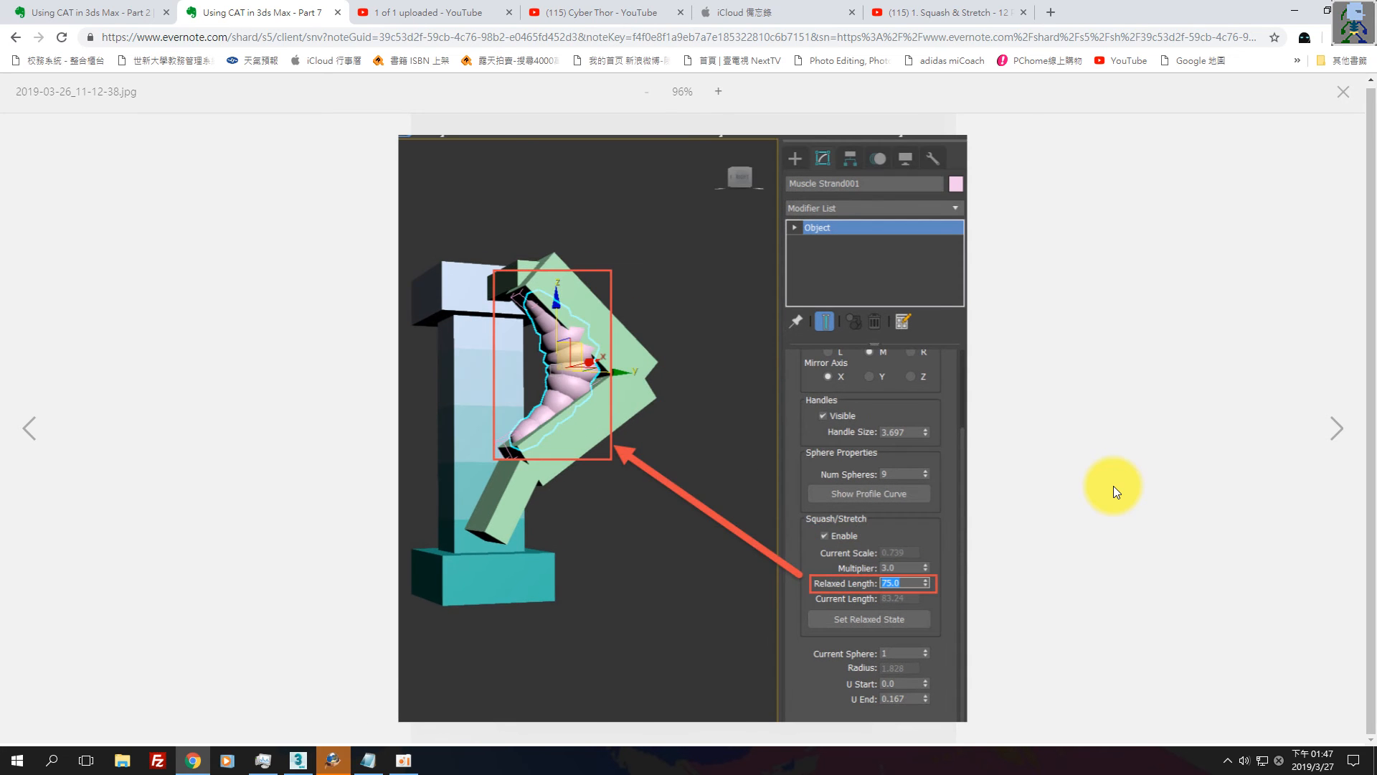
{"action": "key", "text": "Right"}
{"action": "key", "text": "alt+Tab"}
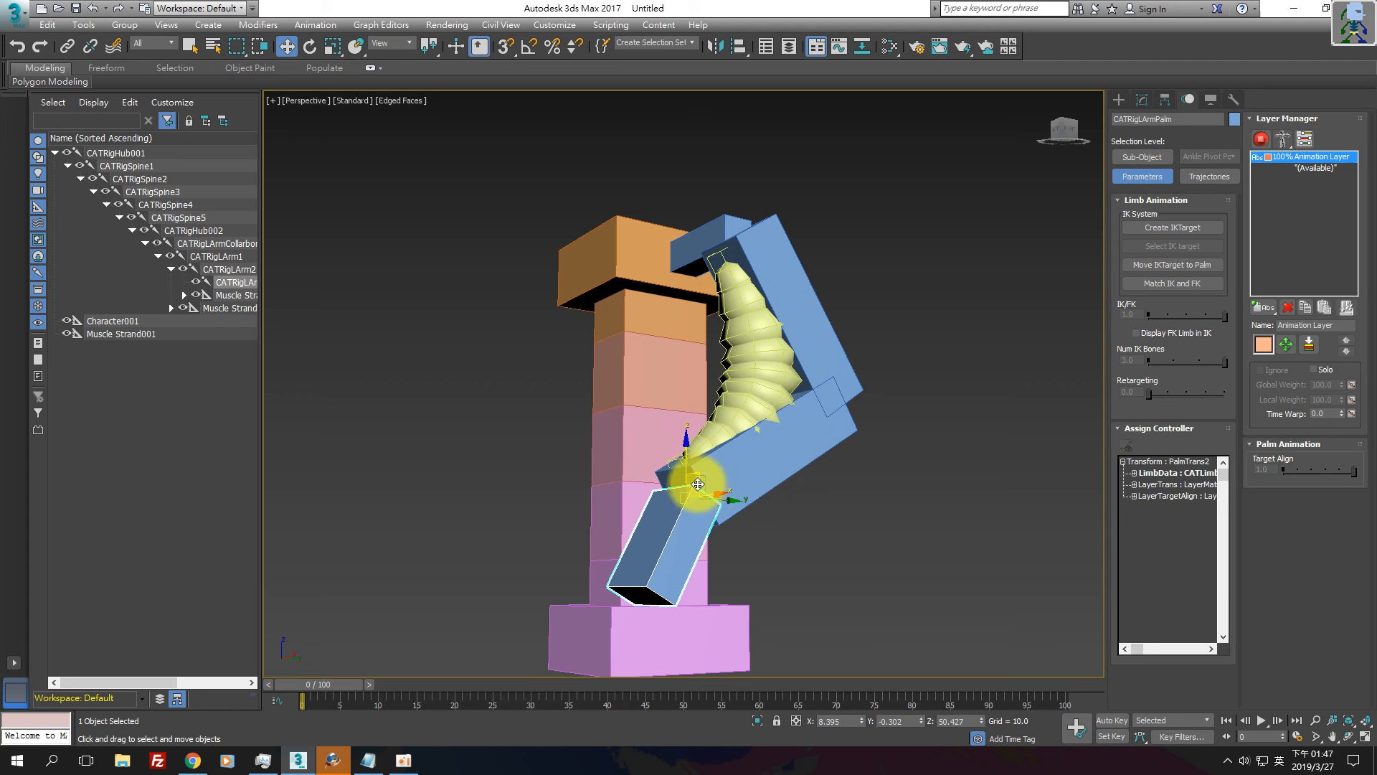
Raise the palm bone slightly and try Squash/Stretch Multiplier values of 16.13 and 10.241 on the muscle strand.
{"action": "left_click_drag", "start_coordinate": [687, 462], "coordinate": [687, 432]}
{"action": "left_click", "coordinate": [790, 364]}
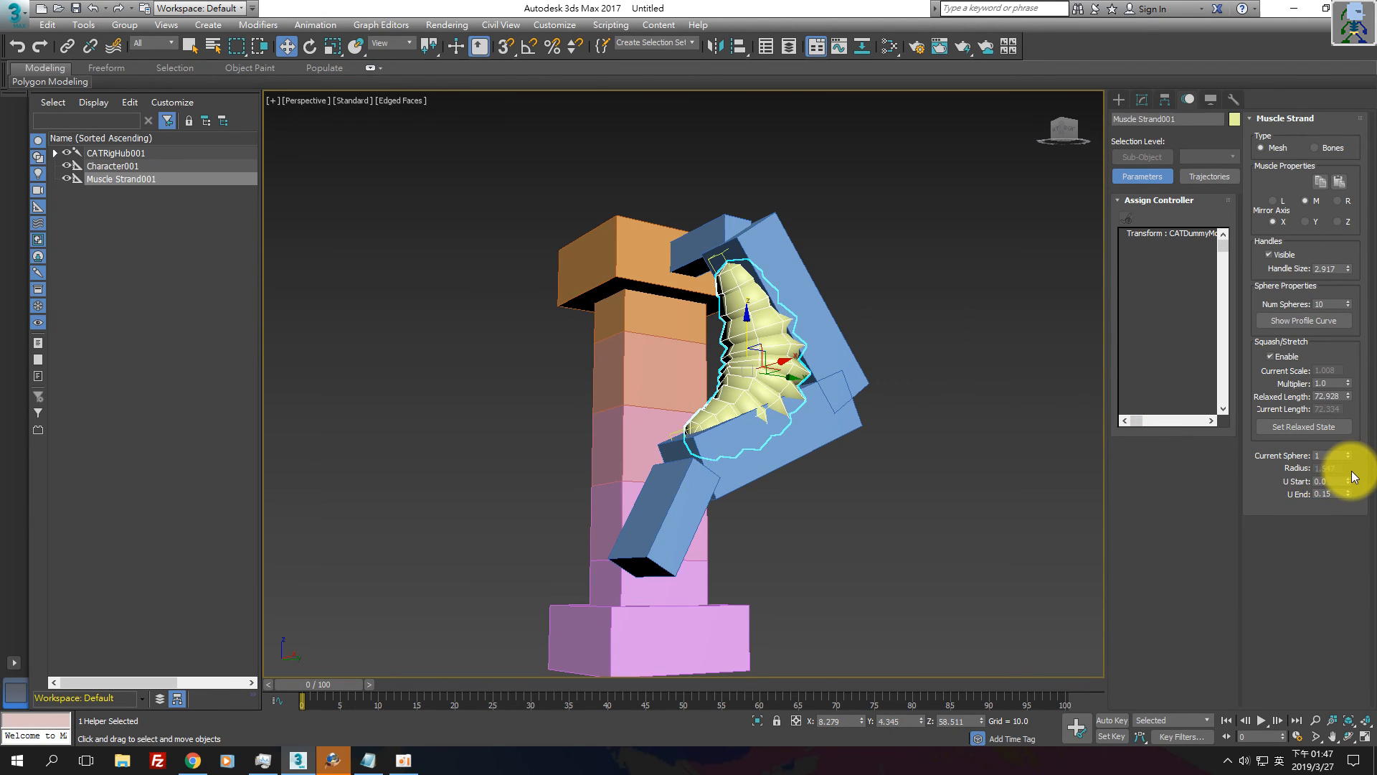
{"action": "left_click_drag", "start_coordinate": [1347, 387], "coordinate": [1341, 289]}
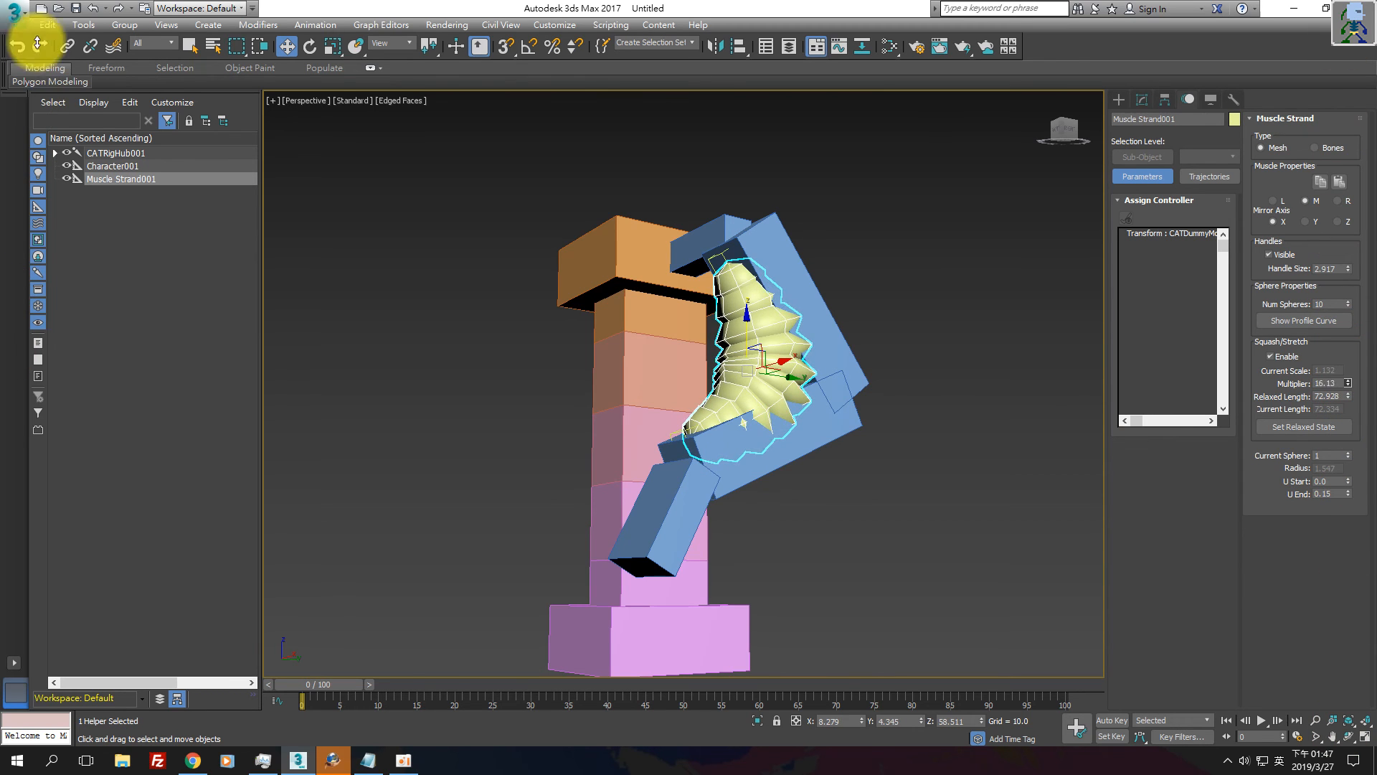
{"action": "left_click_drag", "start_coordinate": [37, 43], "coordinate": [572, 437]}
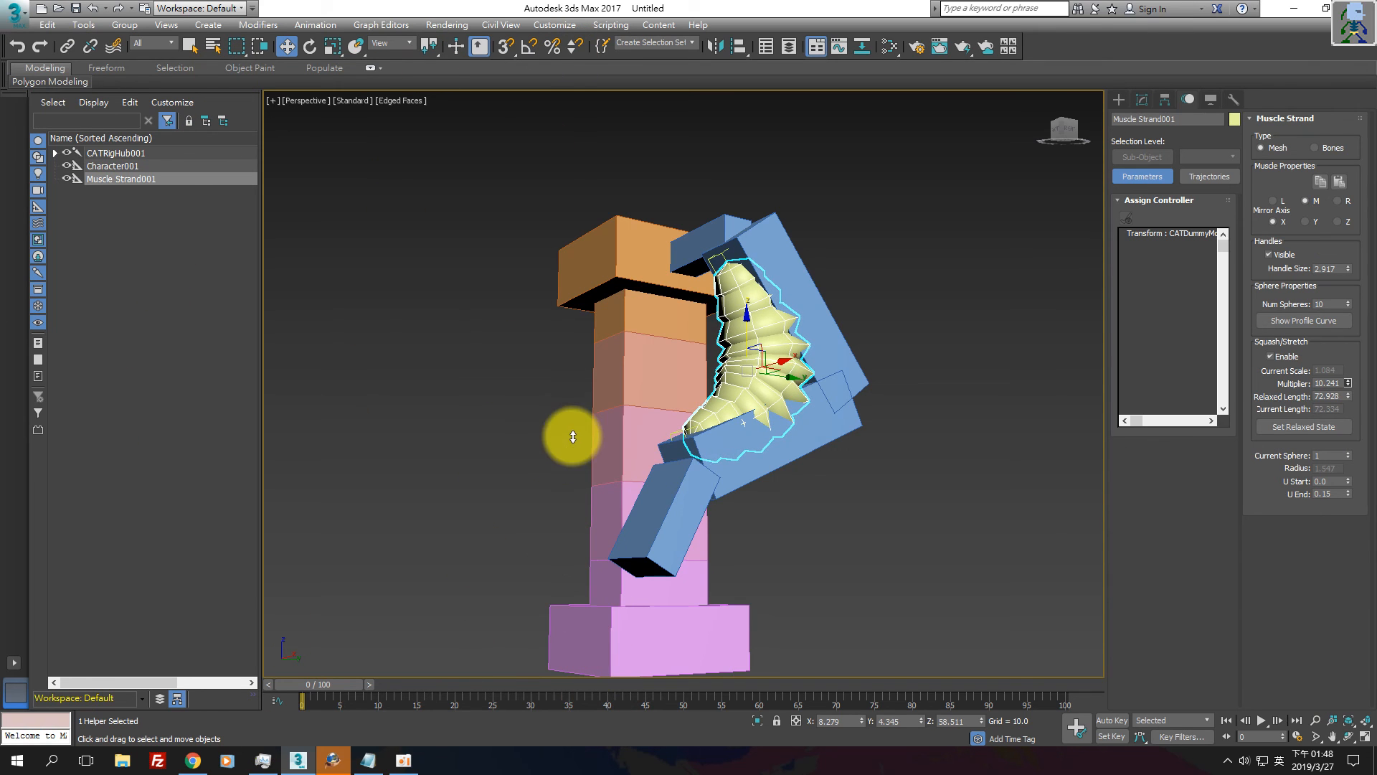
Set the muscle strand's Squash/Stretch Multiplier to 1.0 and its Relaxed Length to 64.906.
{"action": "left_click_drag", "start_coordinate": [1316, 381], "coordinate": [1366, 394]}
{"action": "type", "text": "1"}
{"action": "key", "text": "Return"}
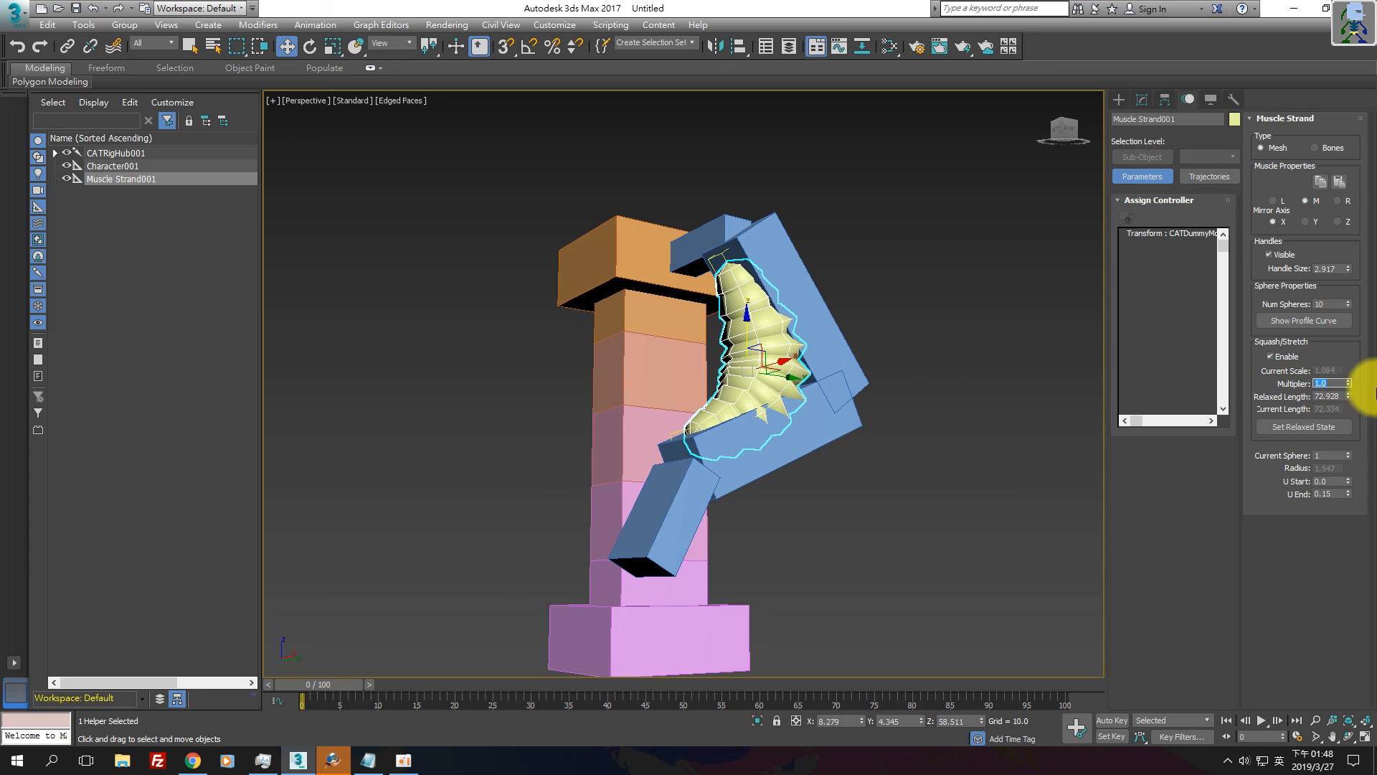
{"action": "mouse_move", "coordinate": [1348, 396]}
{"action": "left_mouse_down"}
{"action": "mouse_move", "coordinate": [1346, 345]}
{"action": "mouse_move", "coordinate": [1353, 445]}
{"action": "mouse_move", "coordinate": [1357, 377]}
{"action": "mouse_move", "coordinate": [1356, 416]}
{"action": "mouse_move", "coordinate": [1356, 387]}
{"action": "mouse_move", "coordinate": [1356, 416]}
{"action": "mouse_move", "coordinate": [1365, 404]}
{"action": "left_mouse_up"}
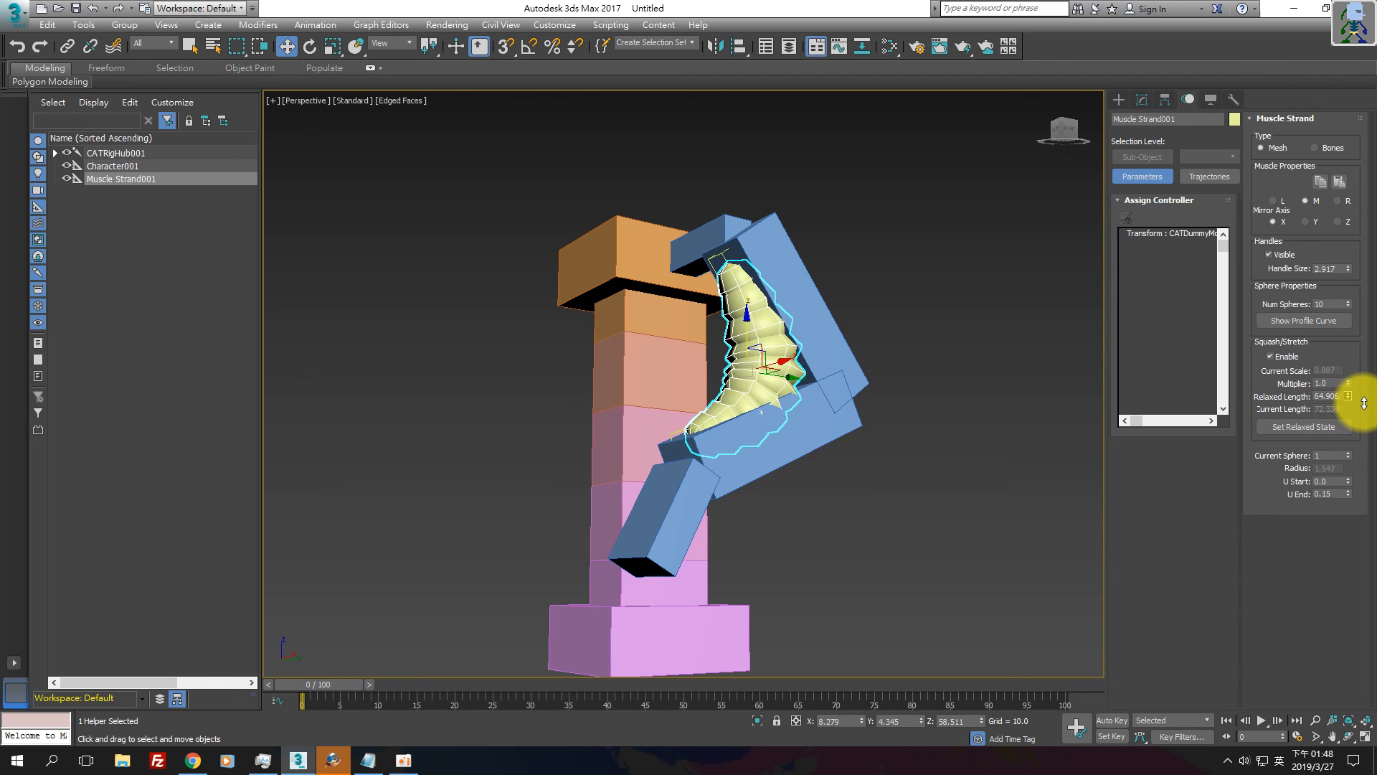
{"action": "middle_click_drag", "start_coordinate": [1014, 407], "coordinate": [839, 468], "text": "alt"}
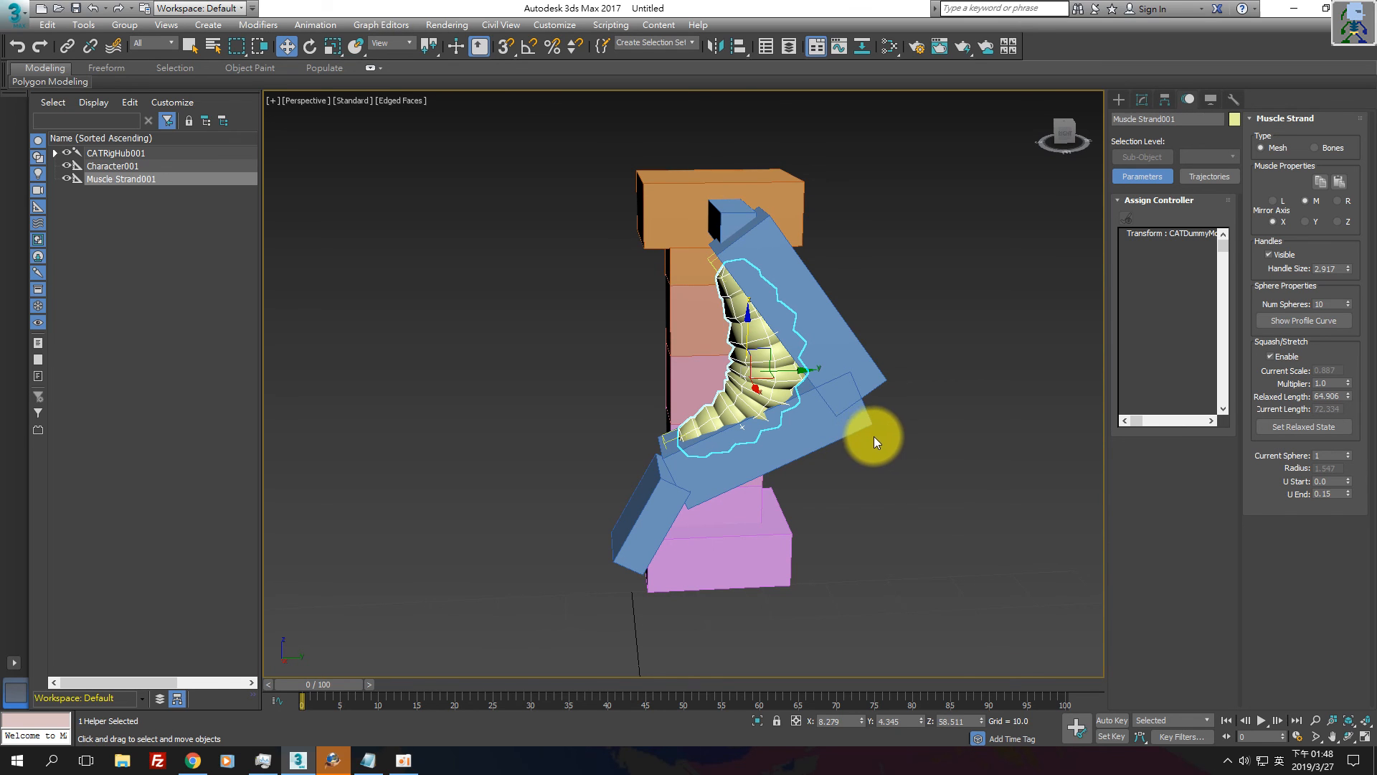
{"action": "left_click", "coordinate": [404, 760]}
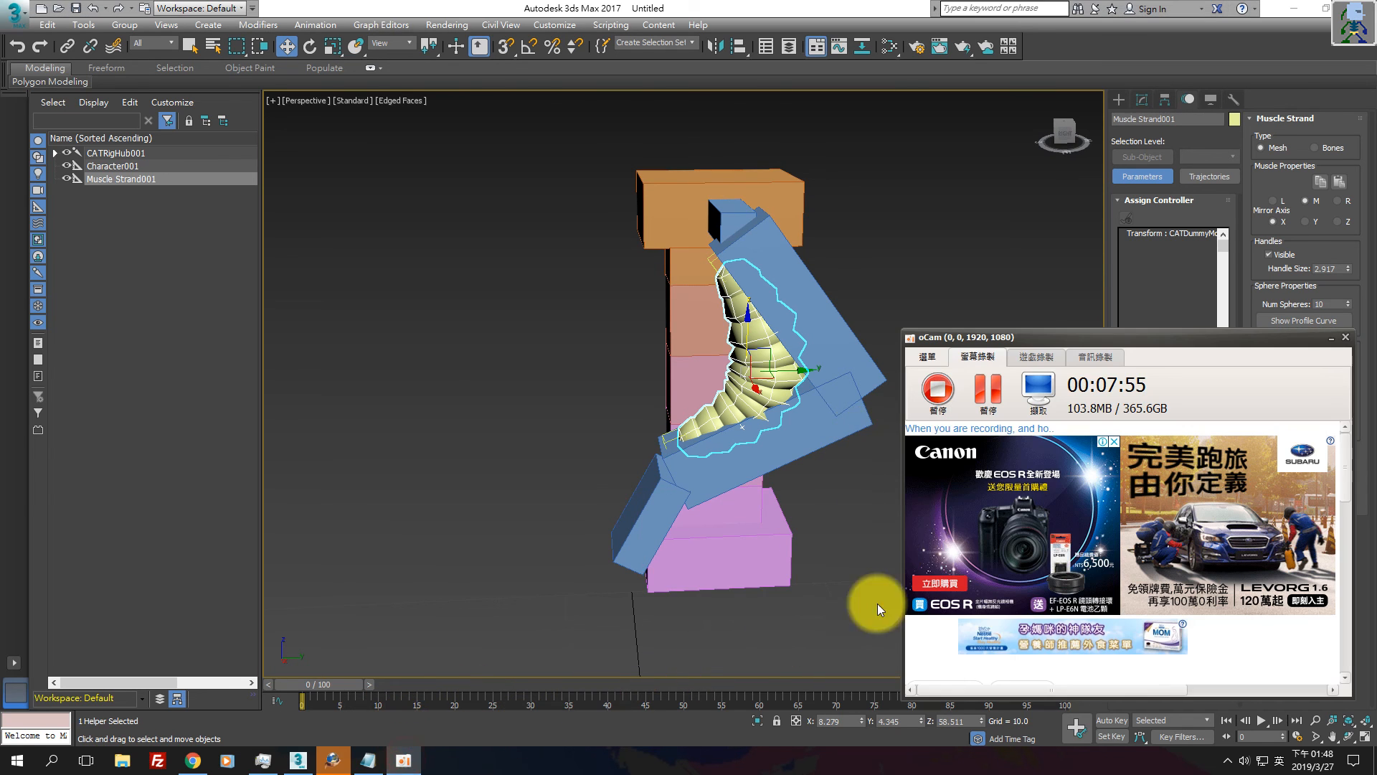